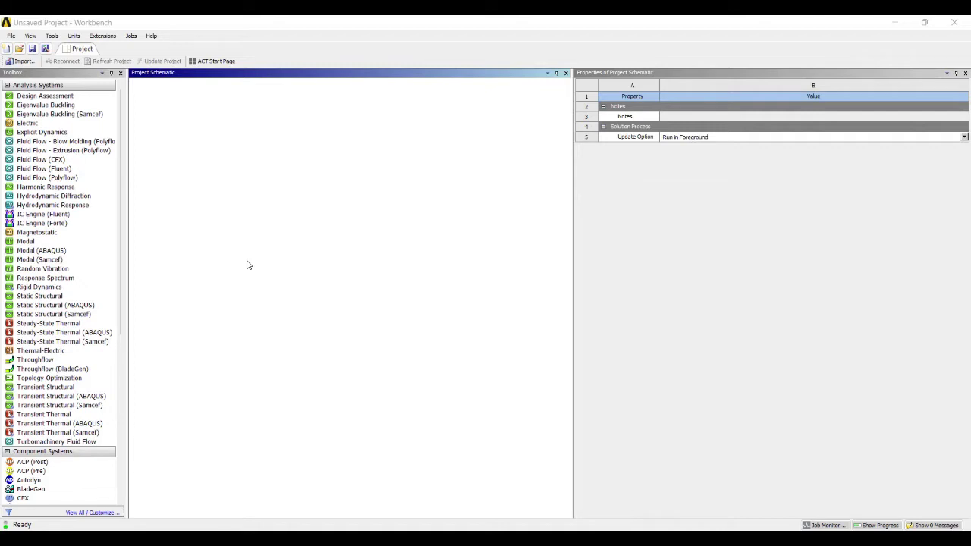
Add a Static Structural analysis system to the project schematic and name it CANTILEVER_UDL
click(48, 296)
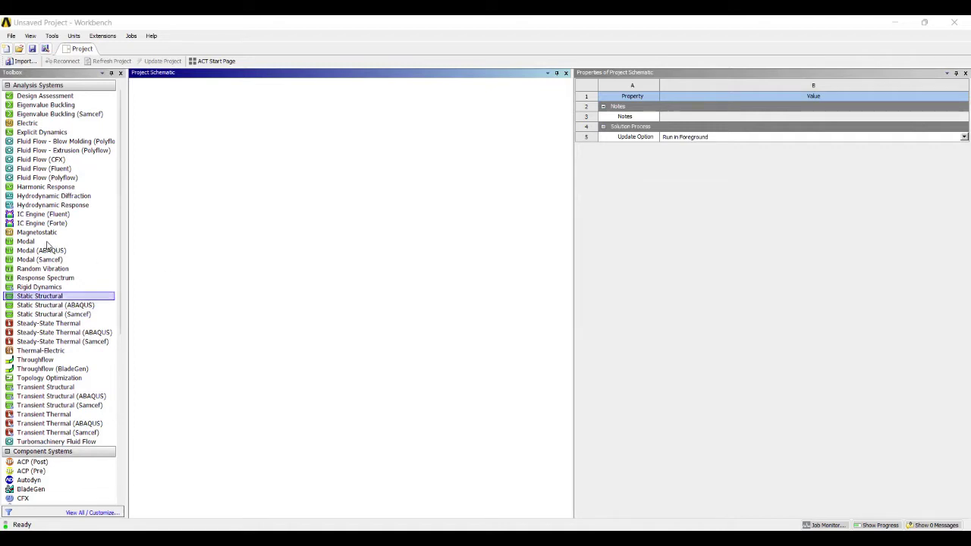
key(Return)
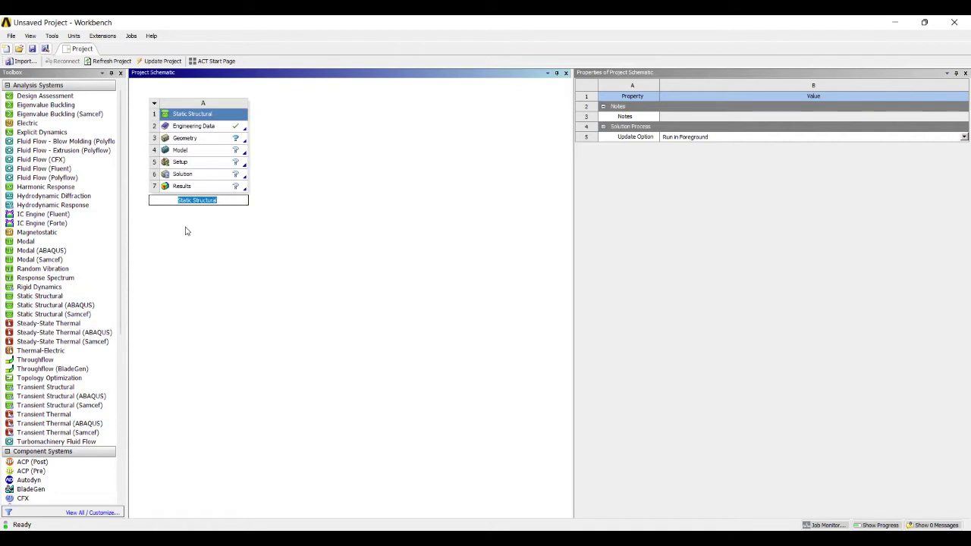
text(CANTILEVER_UDL)
key(Return)
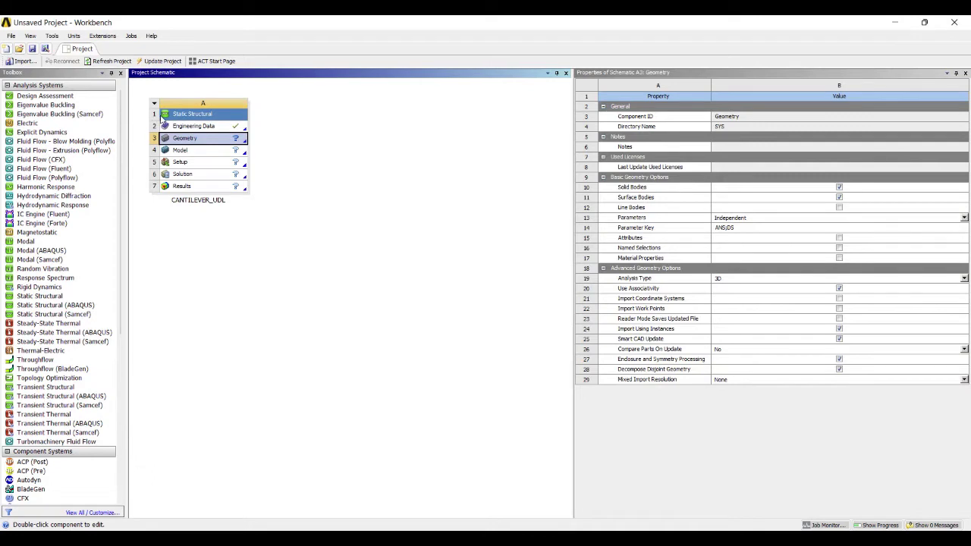
Open the analysis system's geometry in DesignModeler and orient the view normal to the XYPlane
right_click(199, 139)
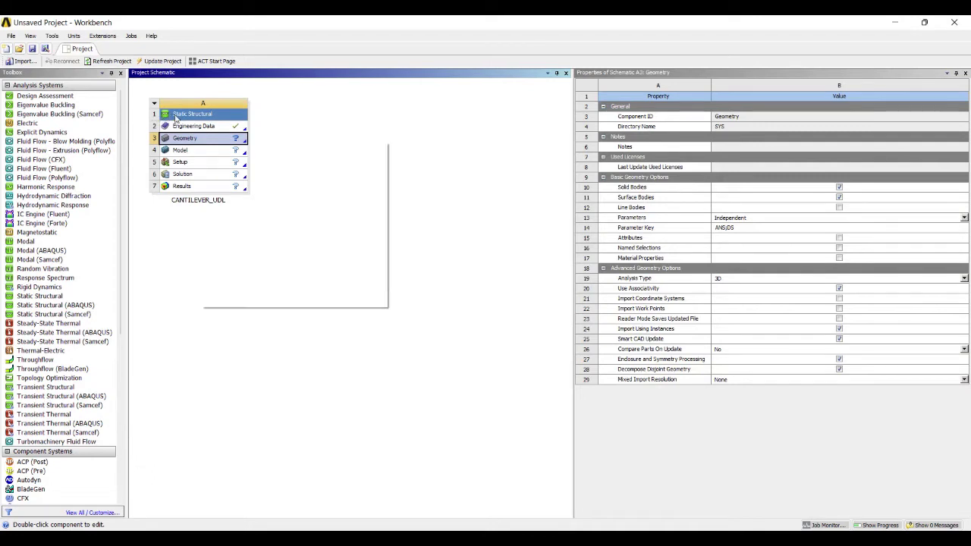
click(214, 158)
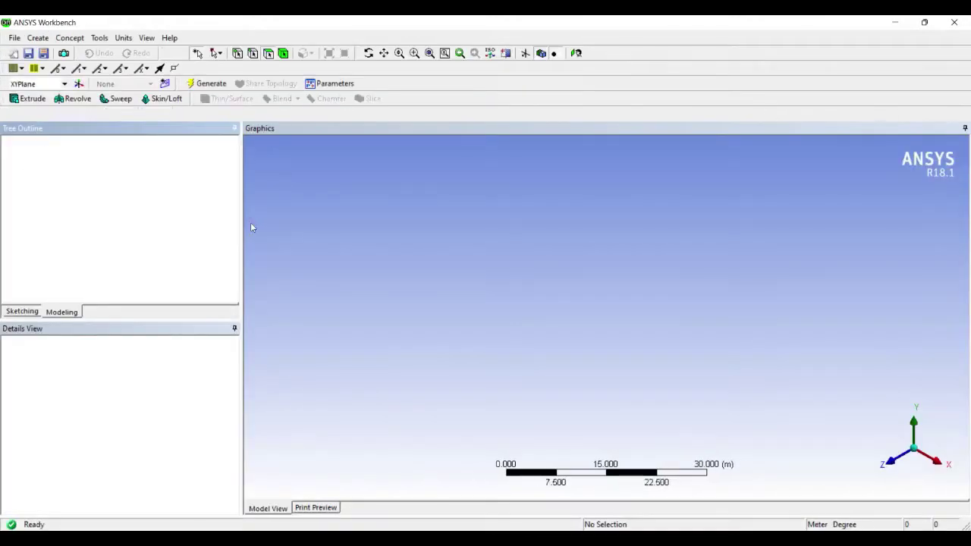
click(67, 153)
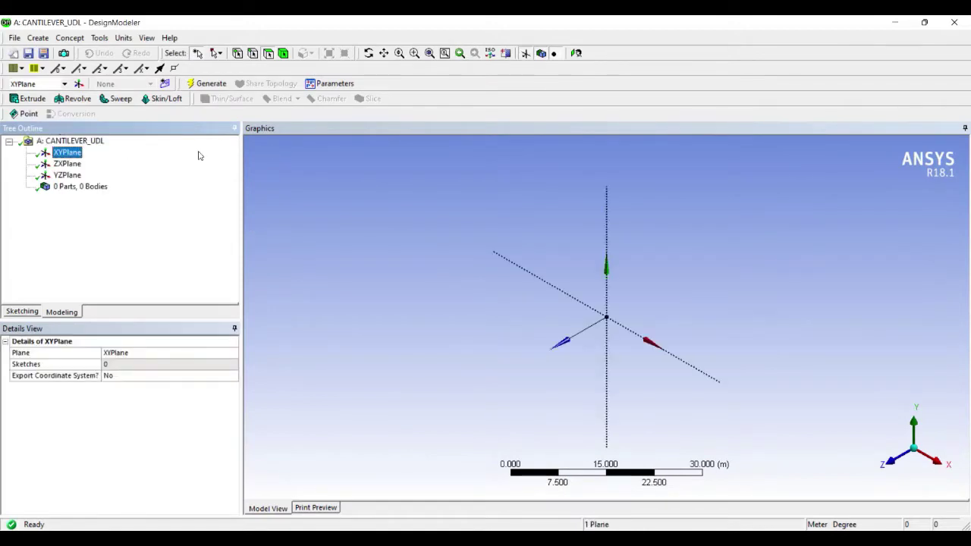
click(468, 49)
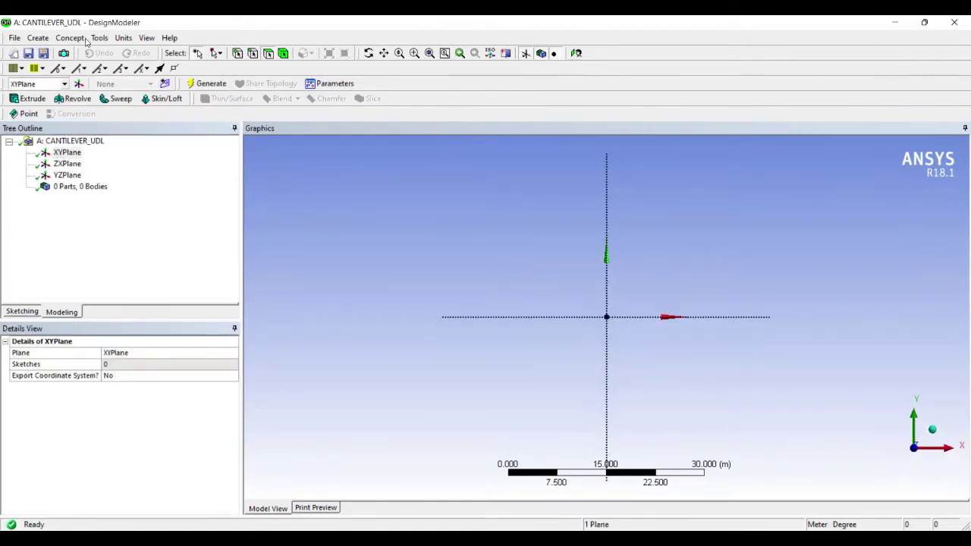
click(114, 40)
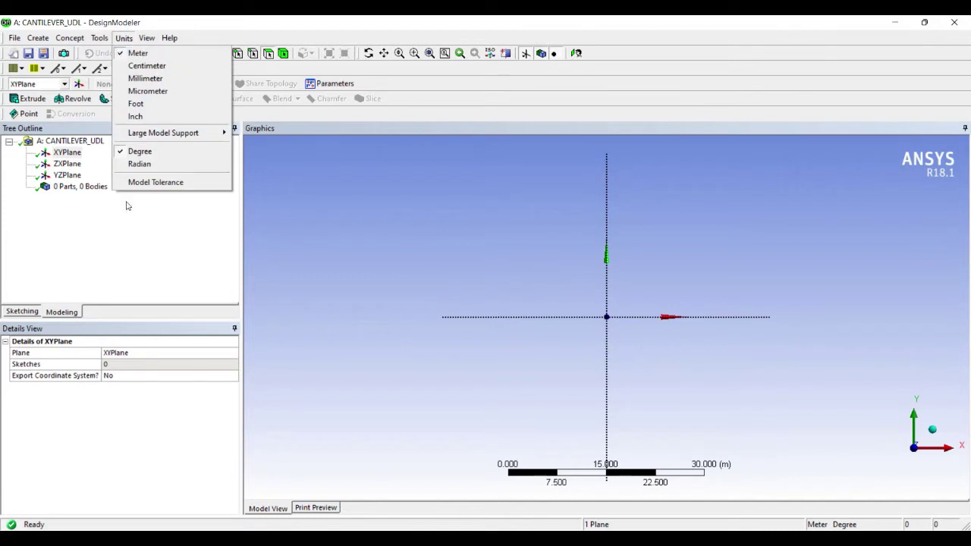
click(96, 231)
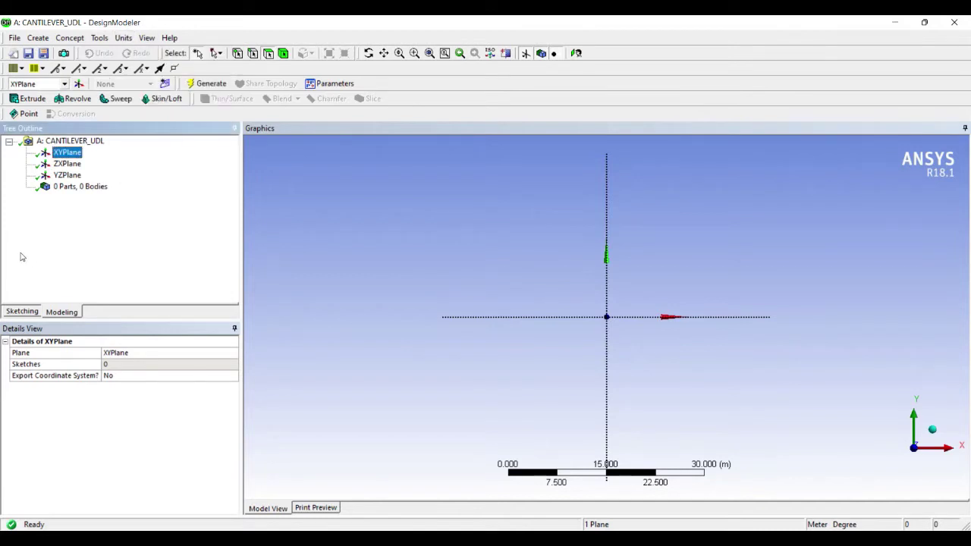
Sketch a horizontal line about 21.3 m long on the XYPlane, from the origin along the positive X axis
click(22, 312)
click(30, 157)
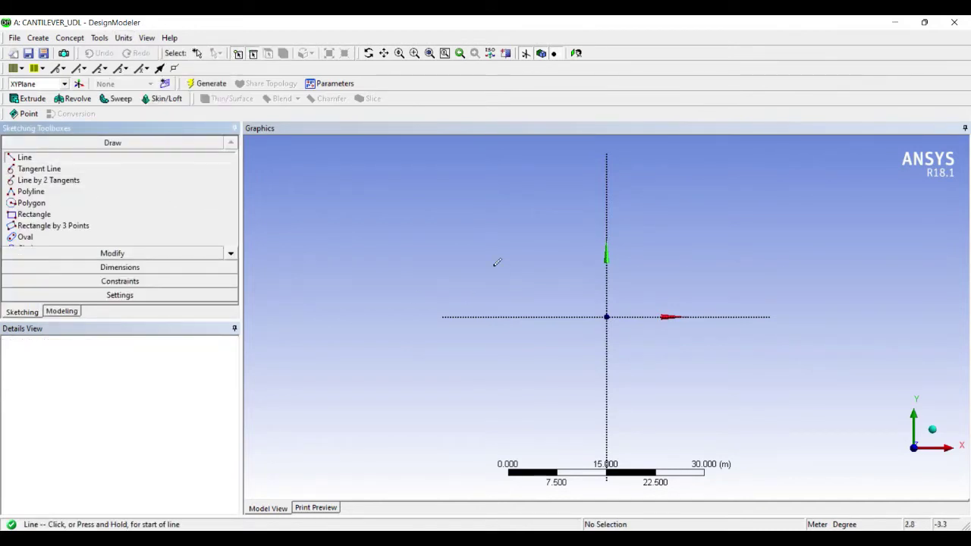
click(606, 318)
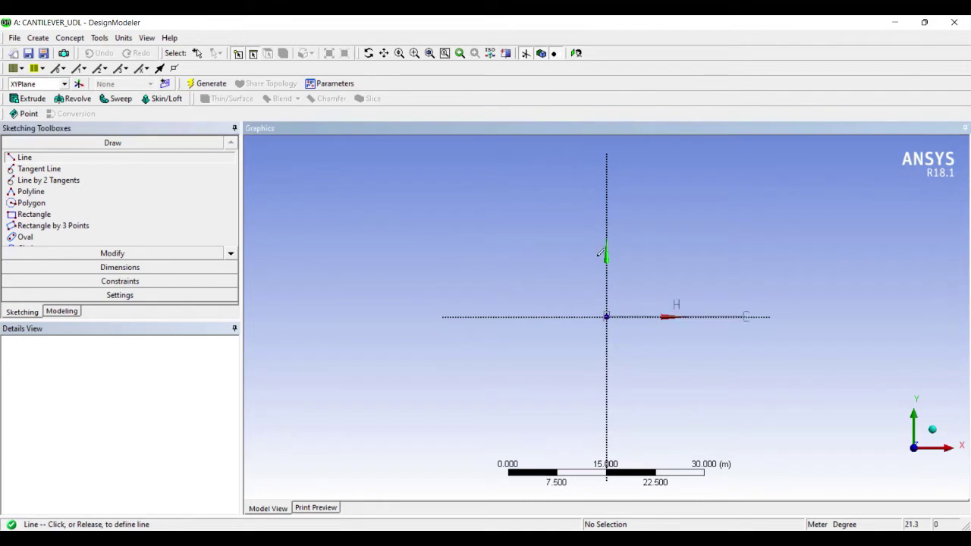
click(746, 316)
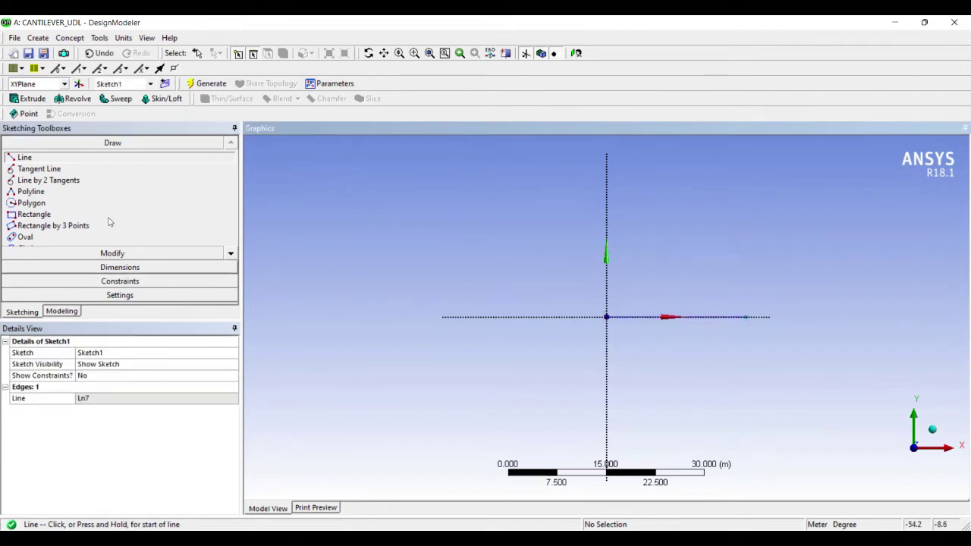
Dimension the horizontal line's length and set it to 5 m
click(136, 268)
click(657, 317)
click(655, 331)
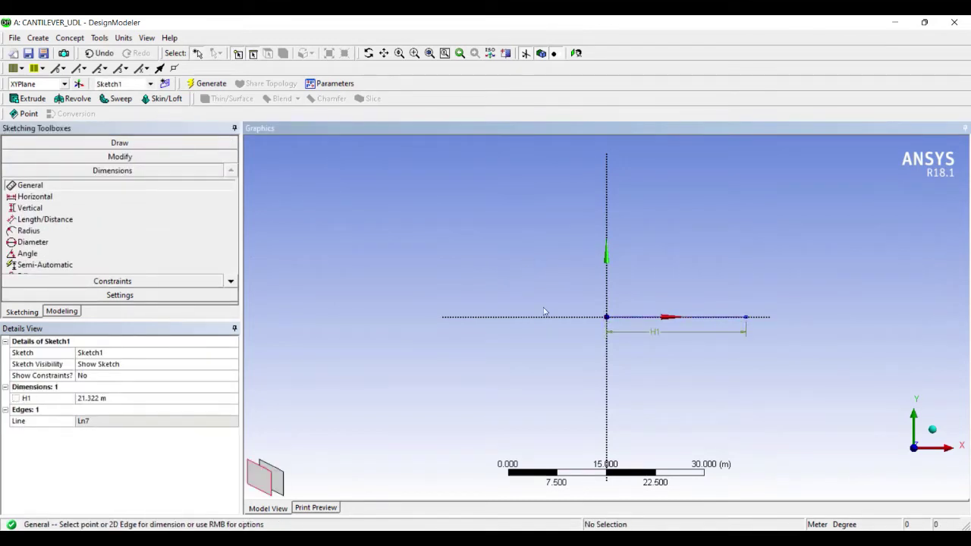
click(98, 398)
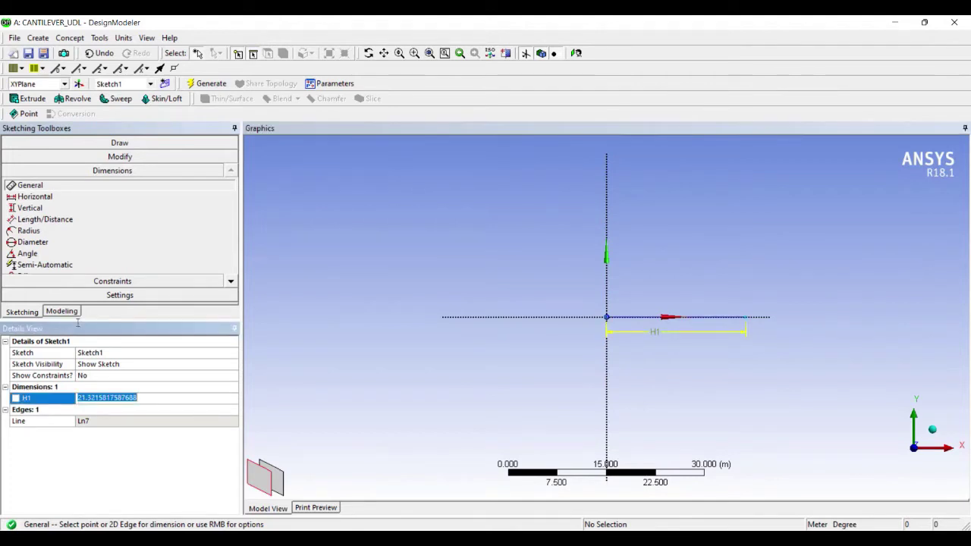
text(5)
key(Return)
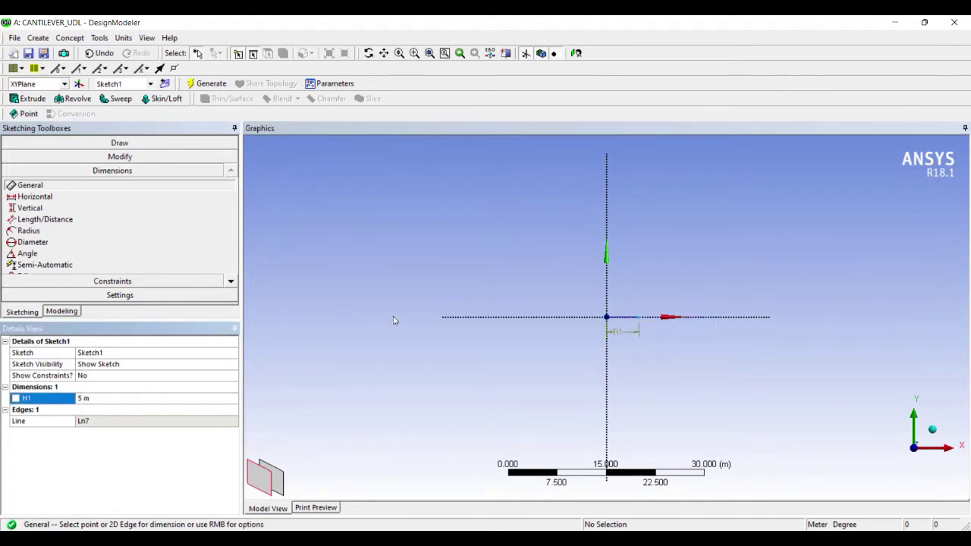
scroll(413, 311, up, 2)
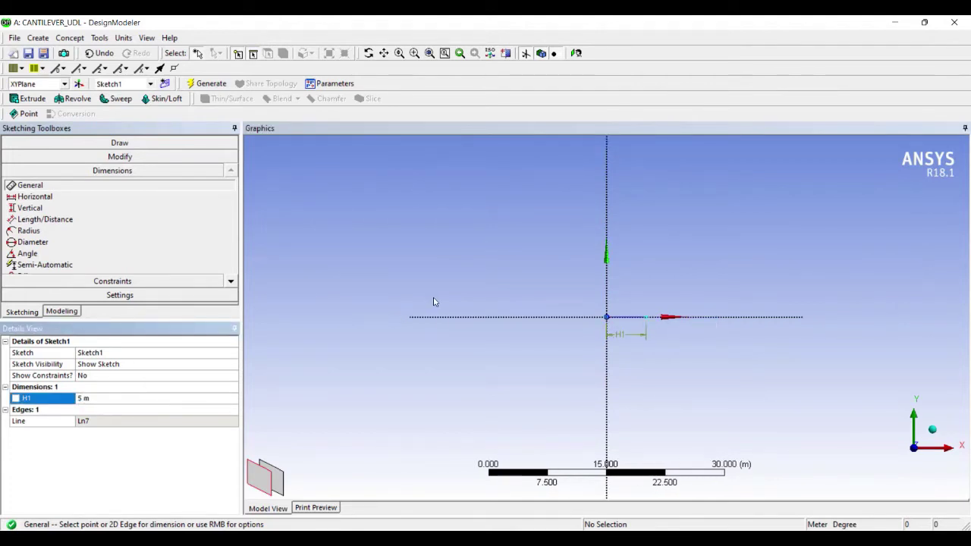
Create a line body from Sketch1 with Lines From Sketches, using the Add Material operation, and generate it
click(67, 39)
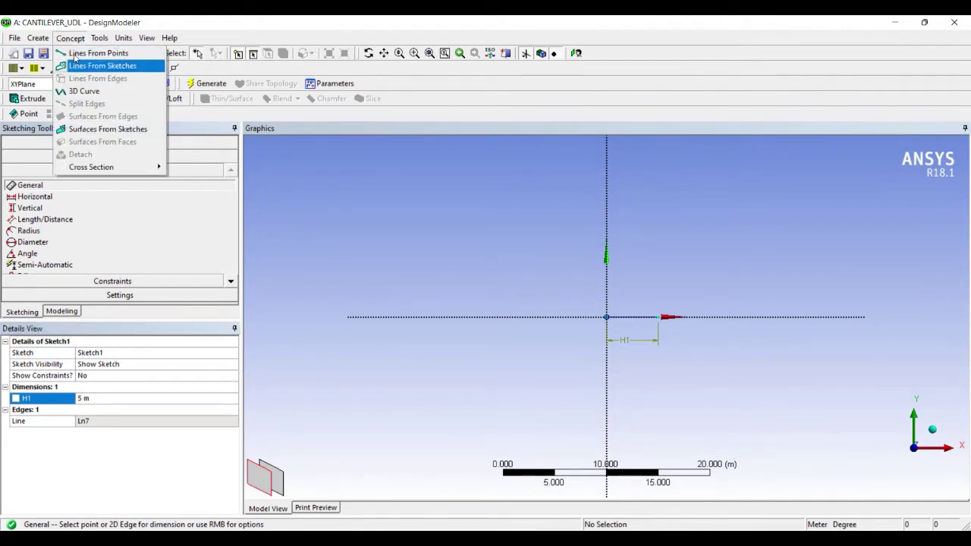
click(82, 65)
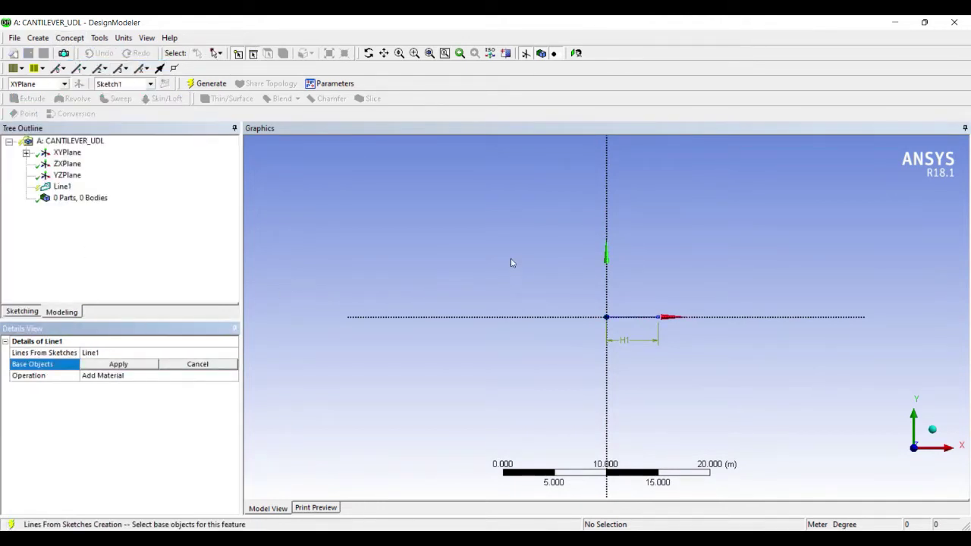
click(26, 153)
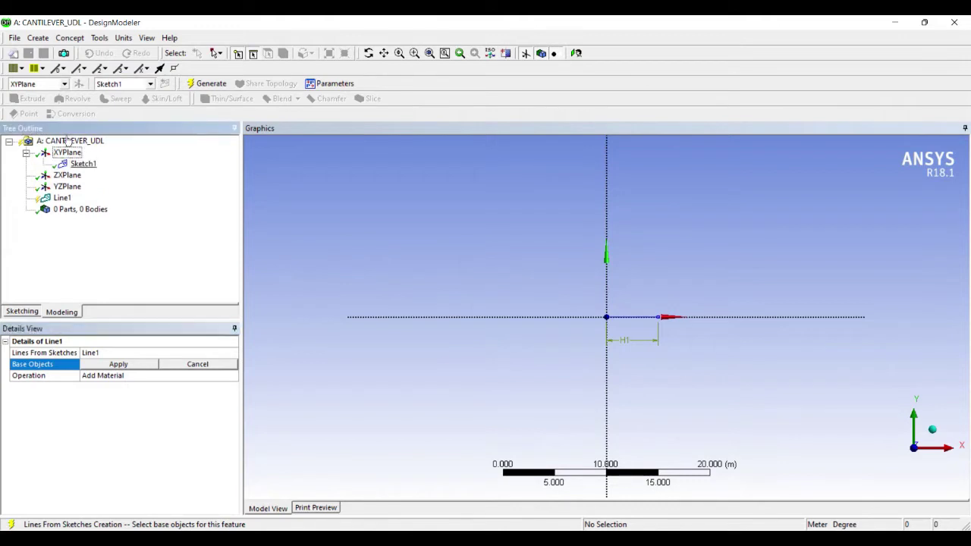
click(83, 164)
click(117, 364)
click(199, 83)
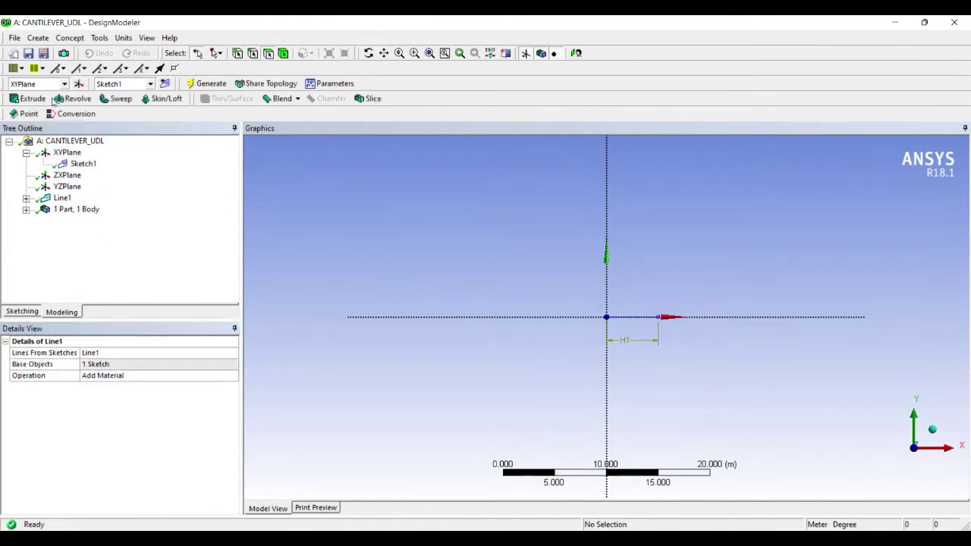
Add a T Section cross section to the model
click(65, 39)
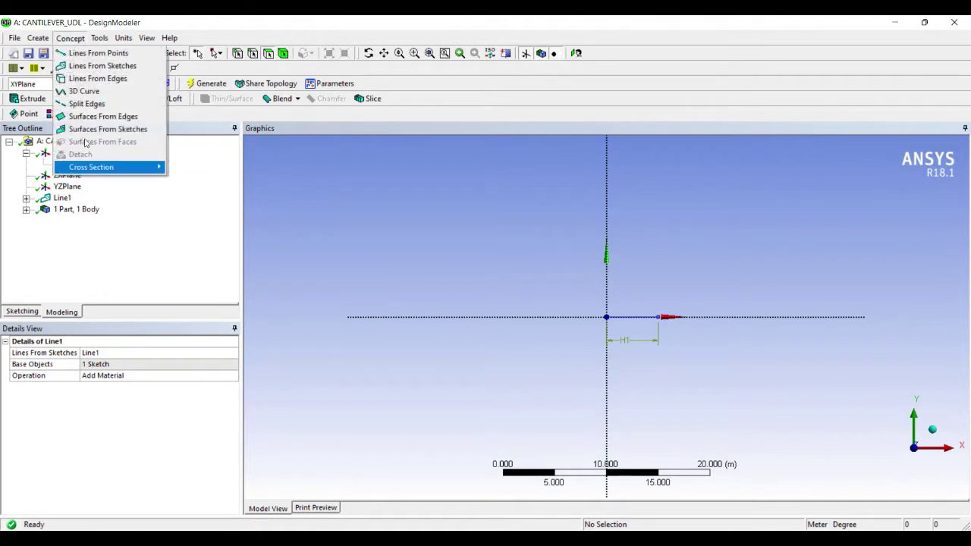
mouse_move(113, 167)
key(Down)
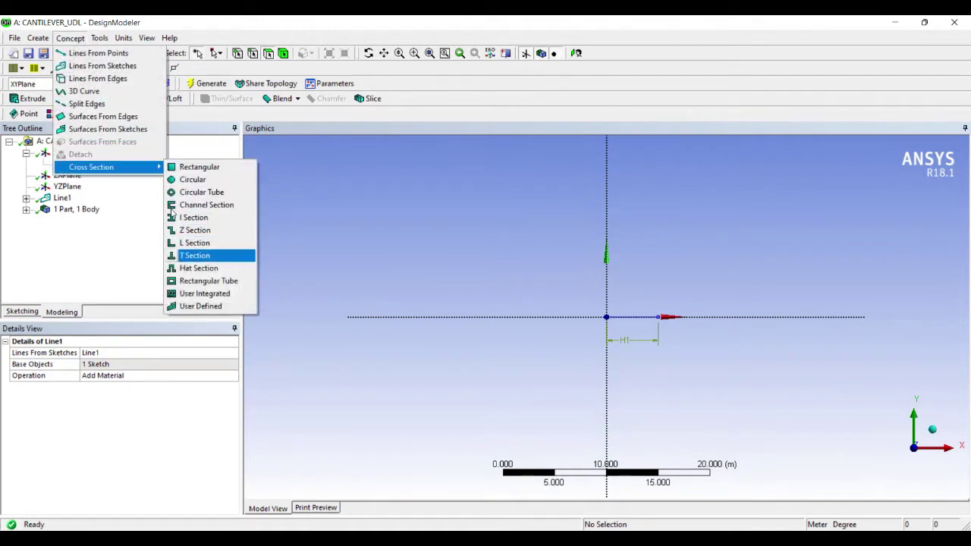
key(Return)
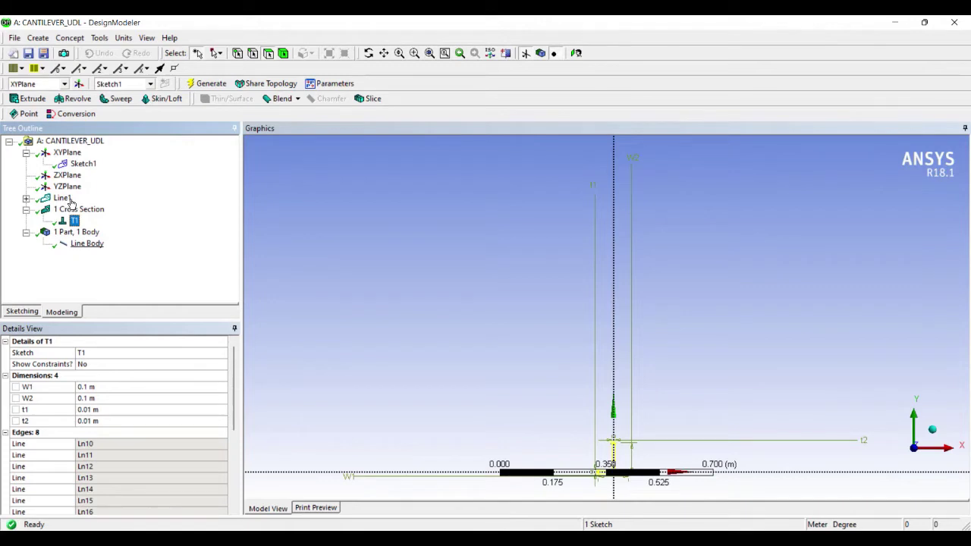
Assign the T1 cross section to the Line Body
click(85, 244)
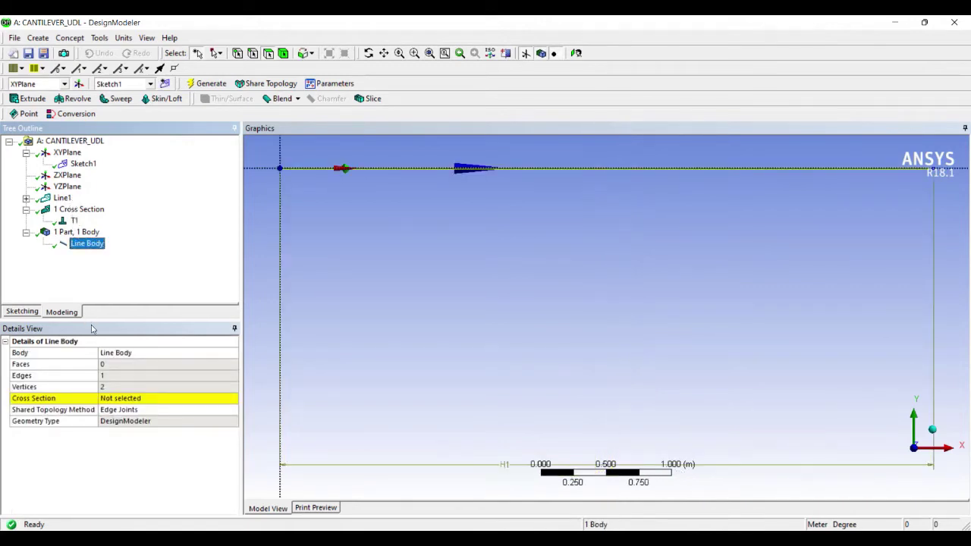
click(148, 329)
click(230, 398)
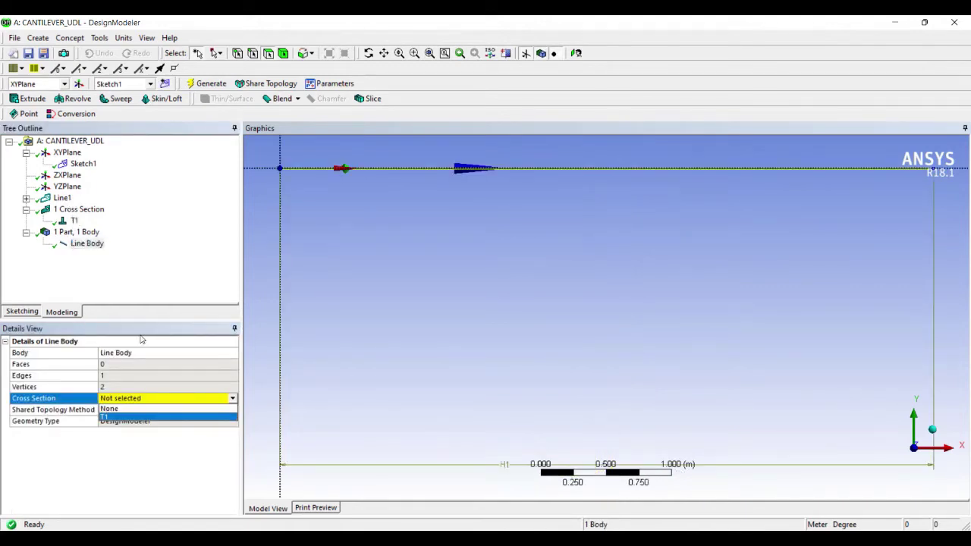
click(174, 417)
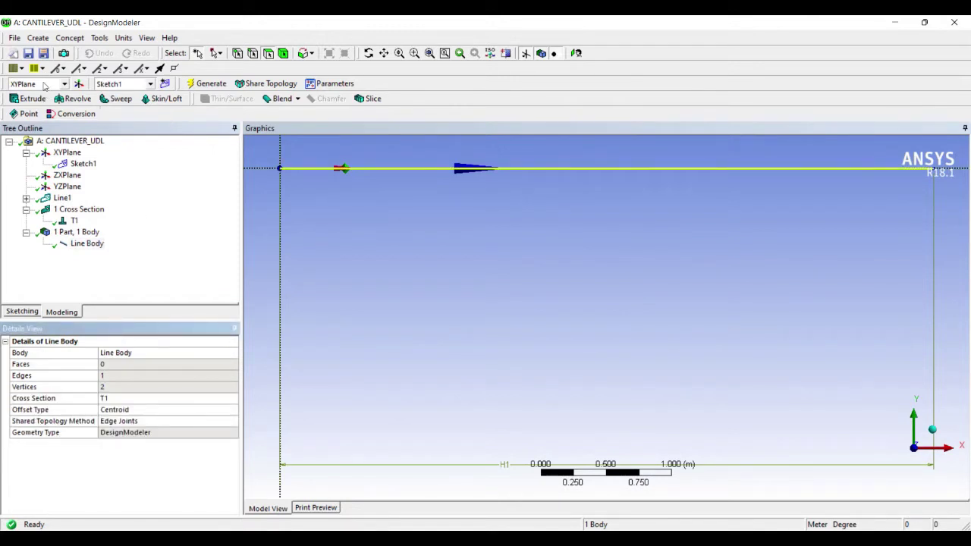
Turn on the Cross Section Solids display and inspect the T-shaped beam in 3D
click(146, 38)
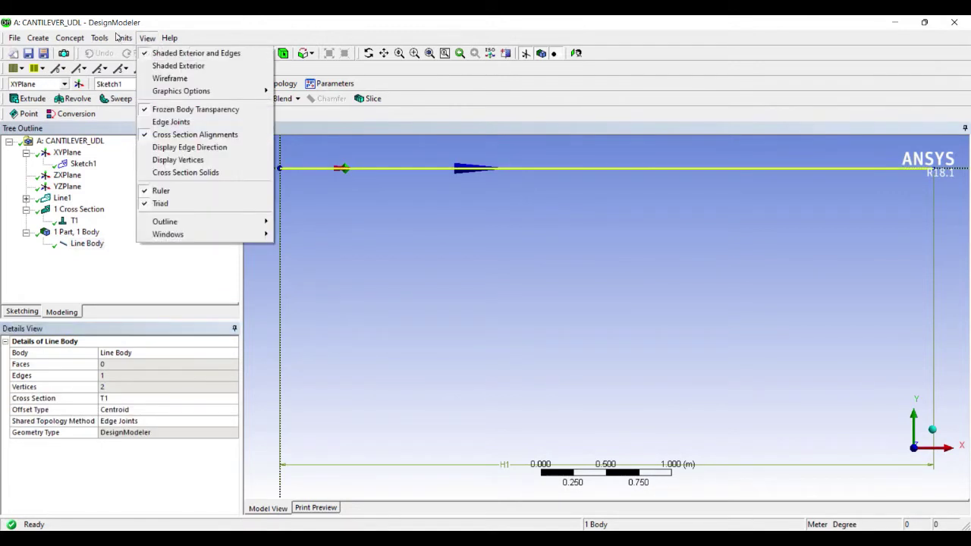
click(190, 171)
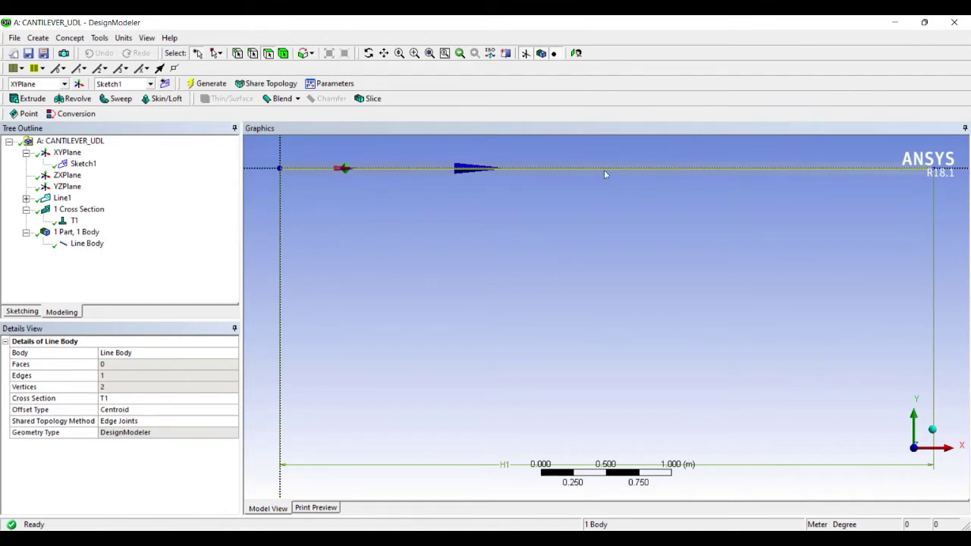
middle_drag(532, 174, 579, 203)
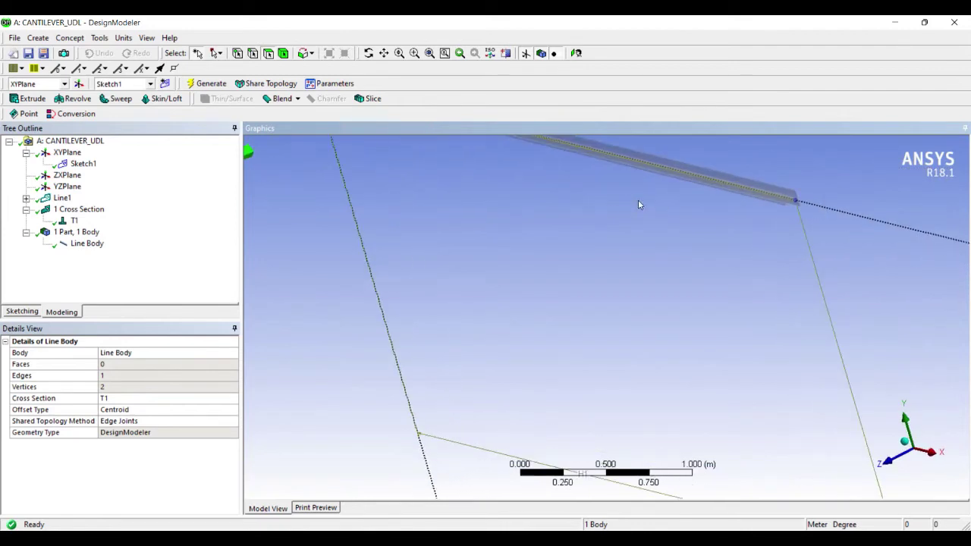
middle_drag(640, 203, 525, 239)
scroll(406, 248, up, 2)
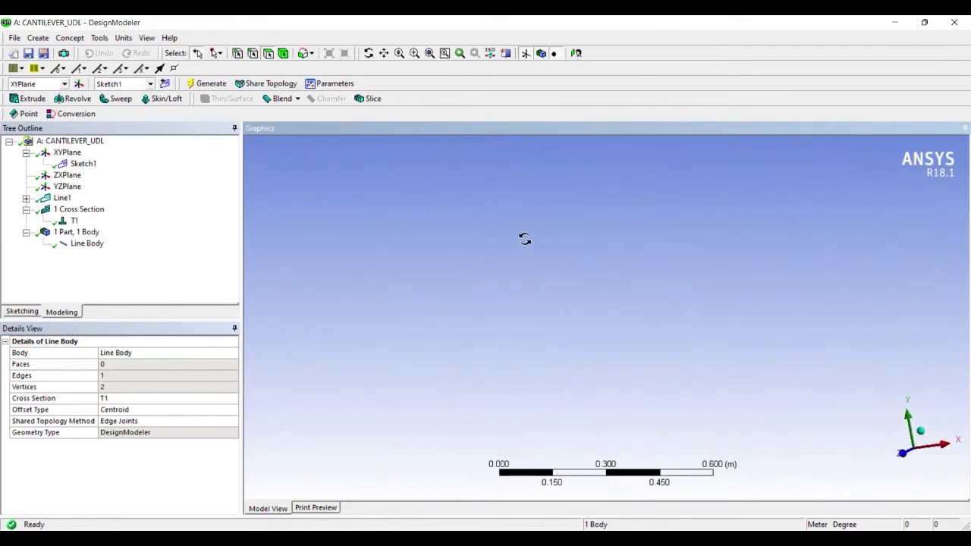
scroll(442, 185, down, 5)
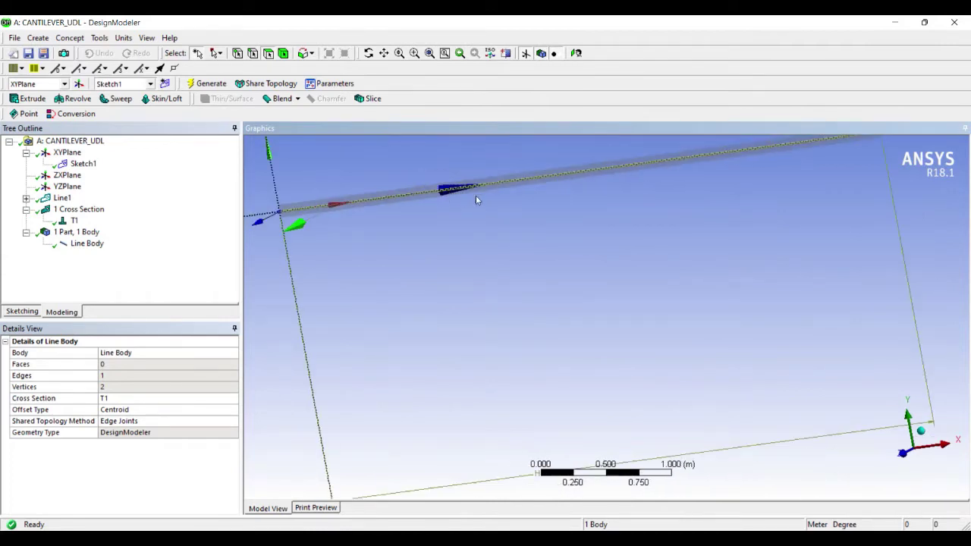
click(576, 53)
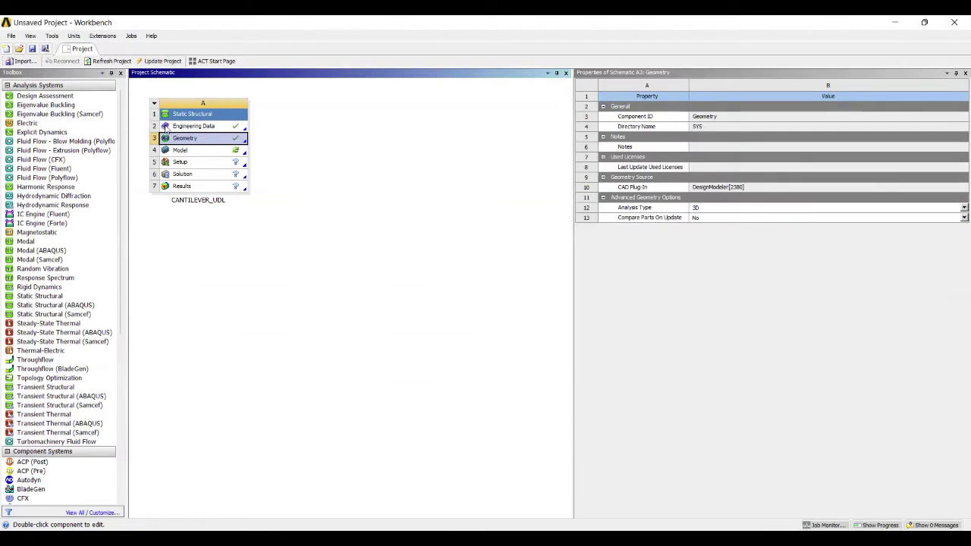
Switch to Workbench, open the system's Model in Mechanical and show the details of the Line Body under Geometry
double_click(180, 150)
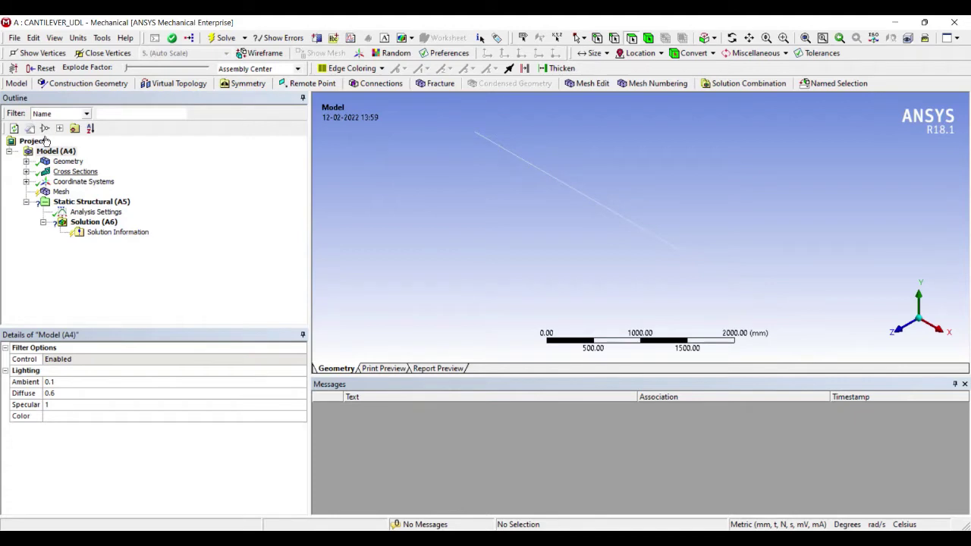
click(68, 161)
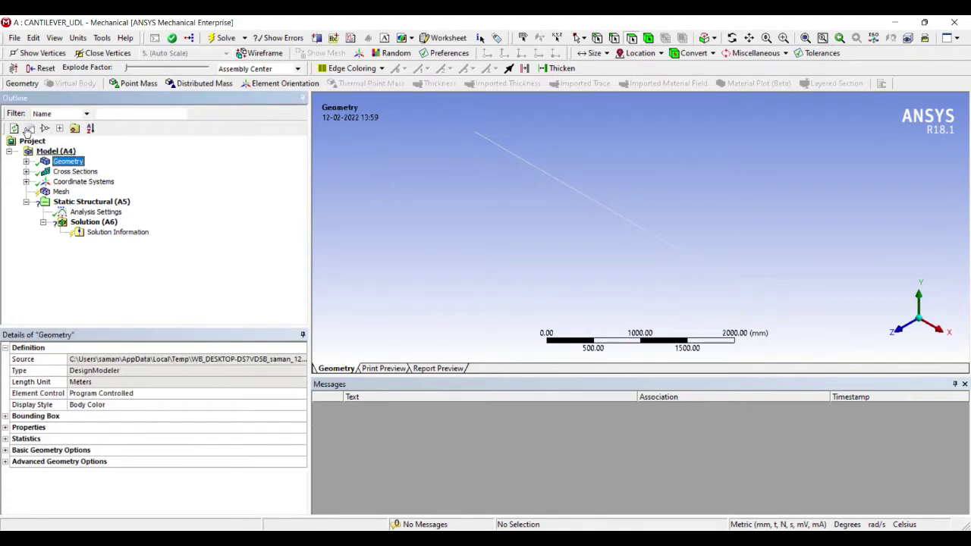
click(26, 160)
click(84, 172)
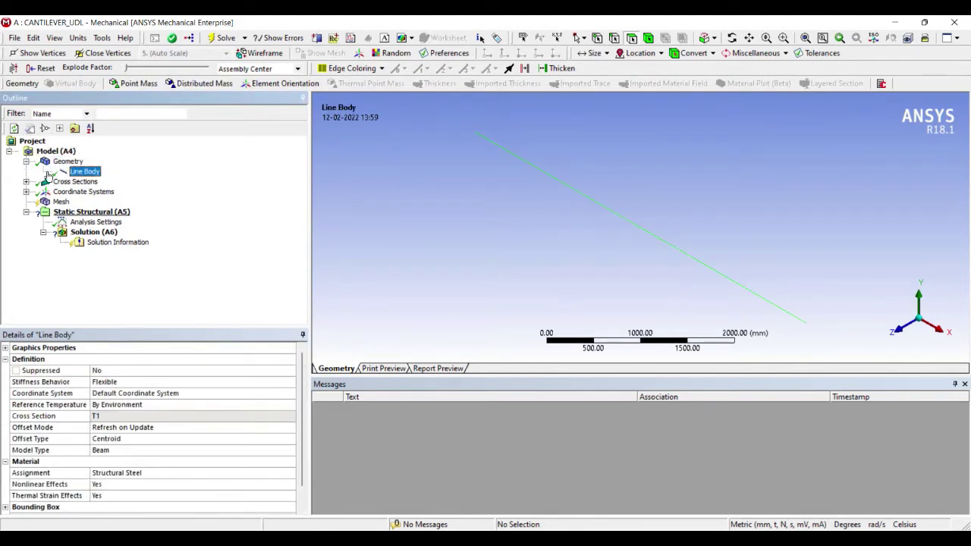
Set the mesh's Relevance Center to Fine under Sizing and generate the mesh
click(61, 201)
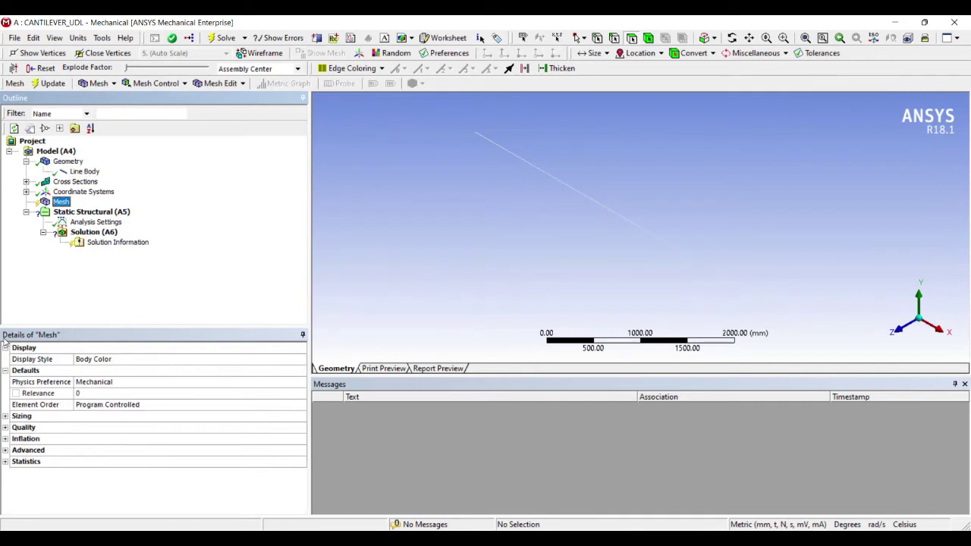
click(5, 416)
click(130, 439)
click(291, 438)
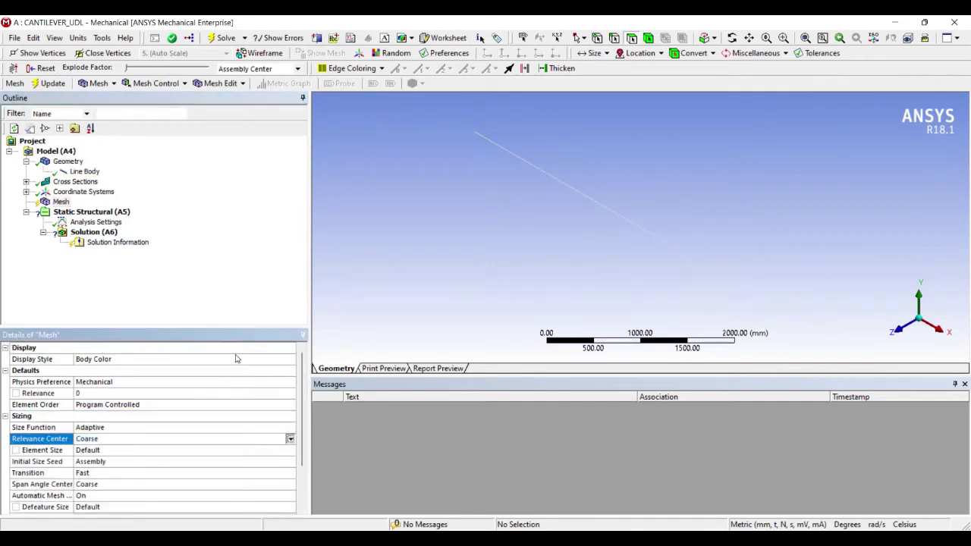
click(196, 467)
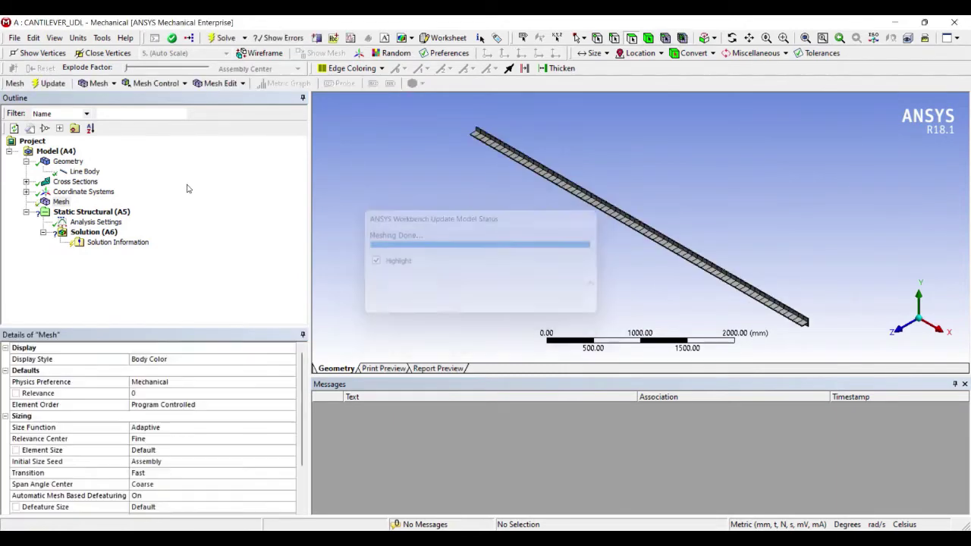
Examine the meshed T-section beam along its length from several viewing angles
middle_drag(396, 135, 436, 200)
scroll(446, 202, up, 2)
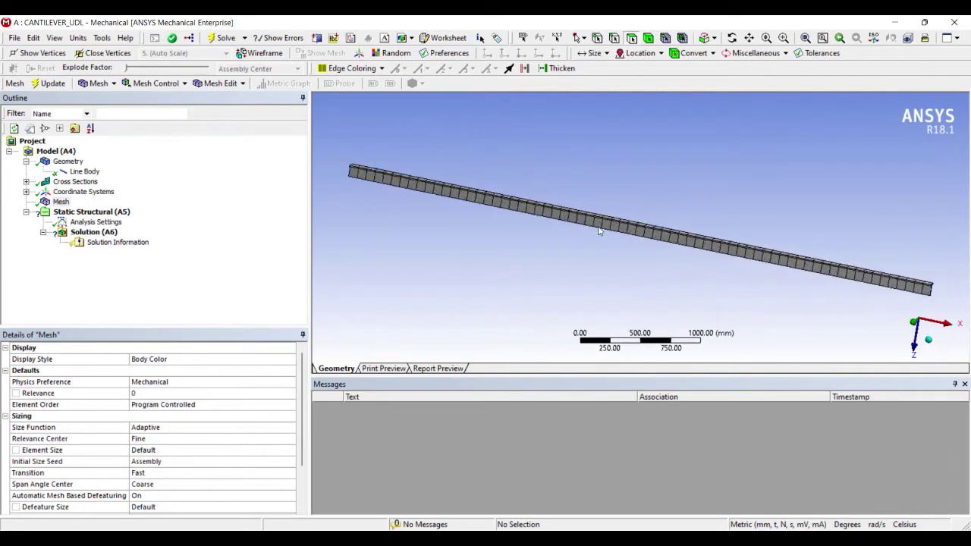
mouse_move(598, 232)
middle_down()
mouse_move(535, 225)
mouse_move(600, 238)
middle_up()
scroll(600, 237, up, 2)
scroll(575, 240, up, 1)
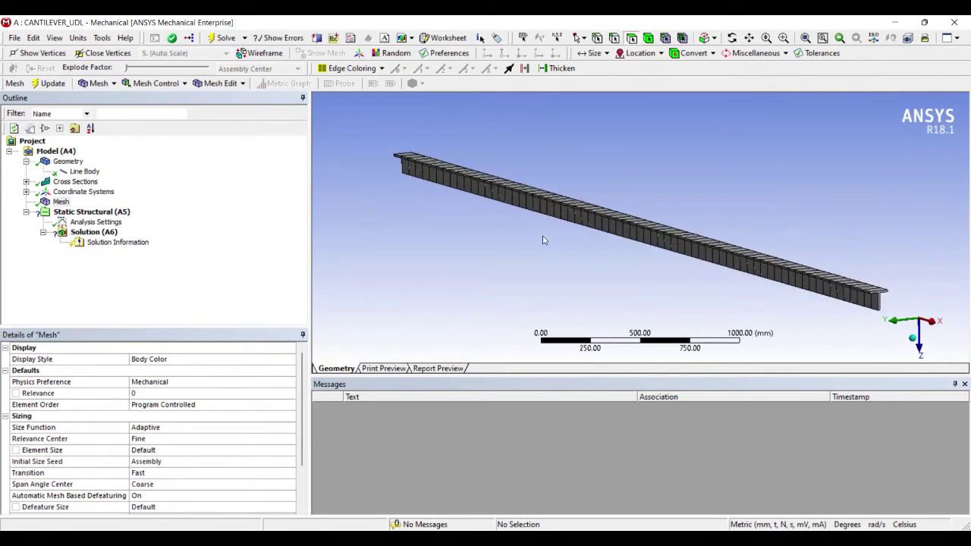
middle_drag(449, 215, 440, 197)
scroll(378, 181, down, 1)
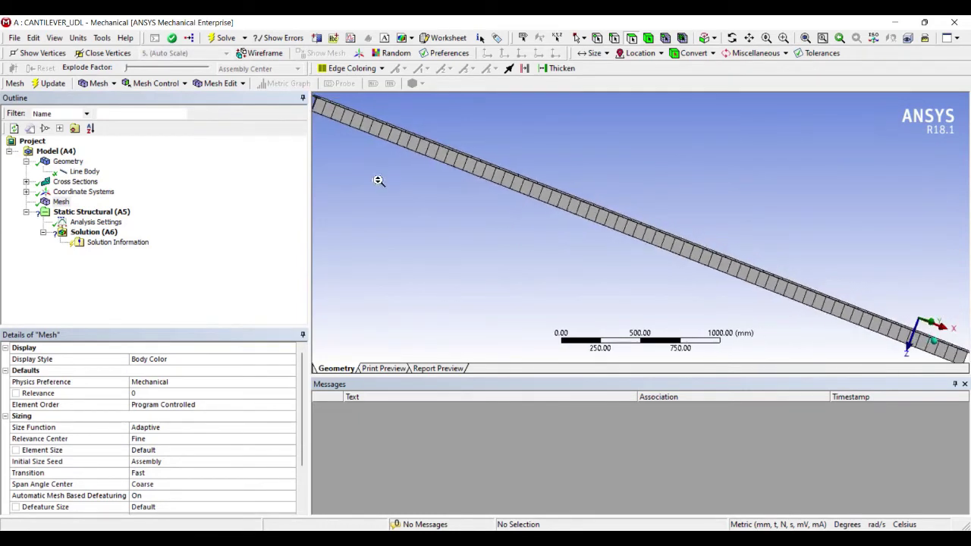
scroll(367, 170, down, 1)
middle_drag(354, 161, 334, 175)
middle_drag(446, 209, 432, 189)
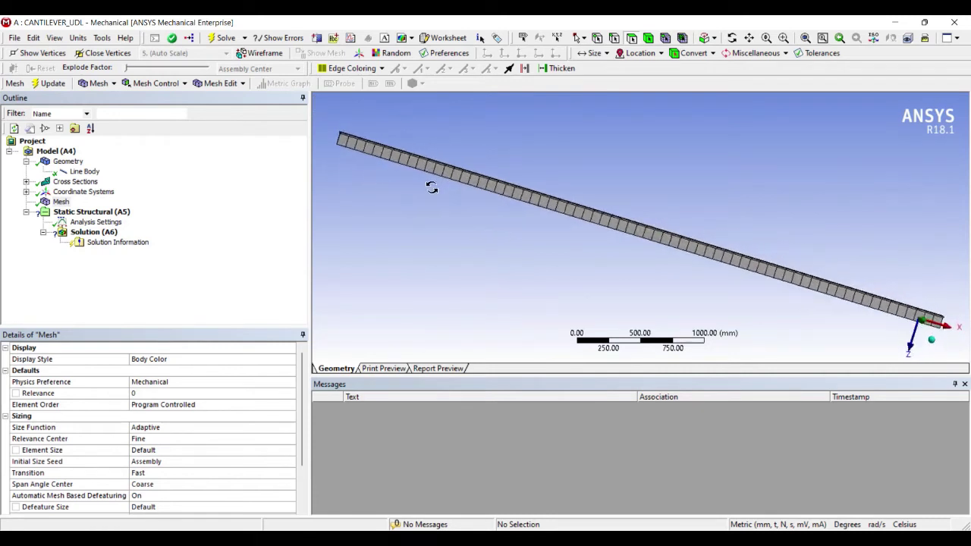
middle_drag(353, 158, 340, 167)
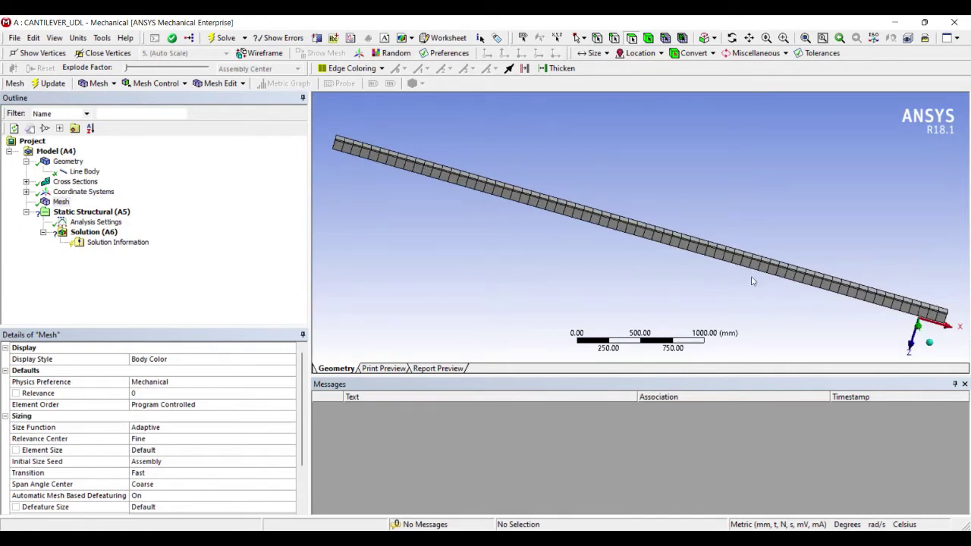
Show the Analysis Settings and turn on the display of the beam's vertices
click(96, 222)
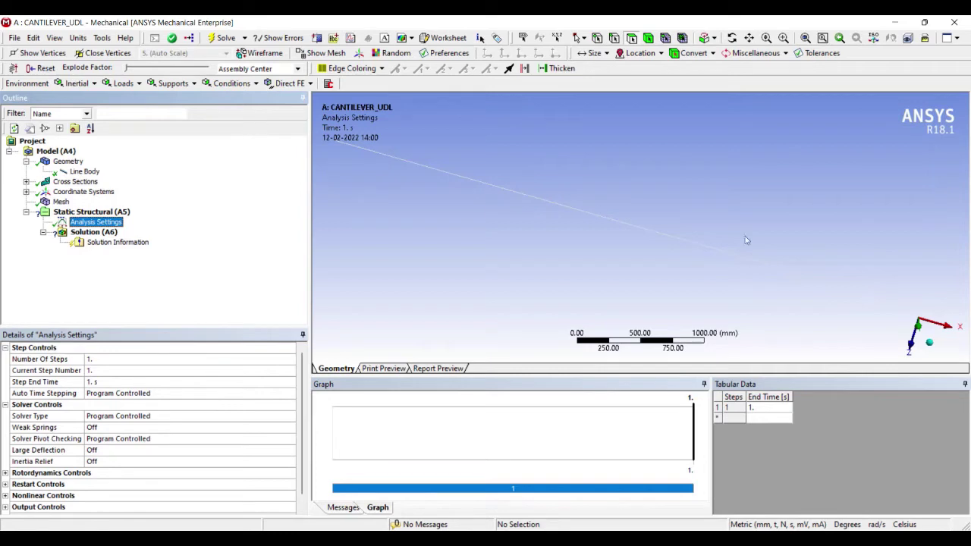
scroll(515, 205, down, 2)
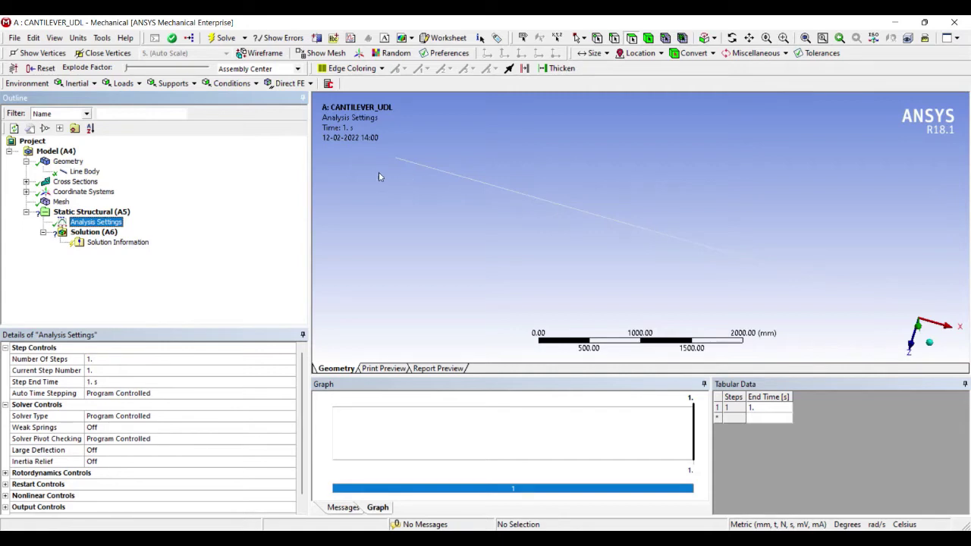
click(35, 53)
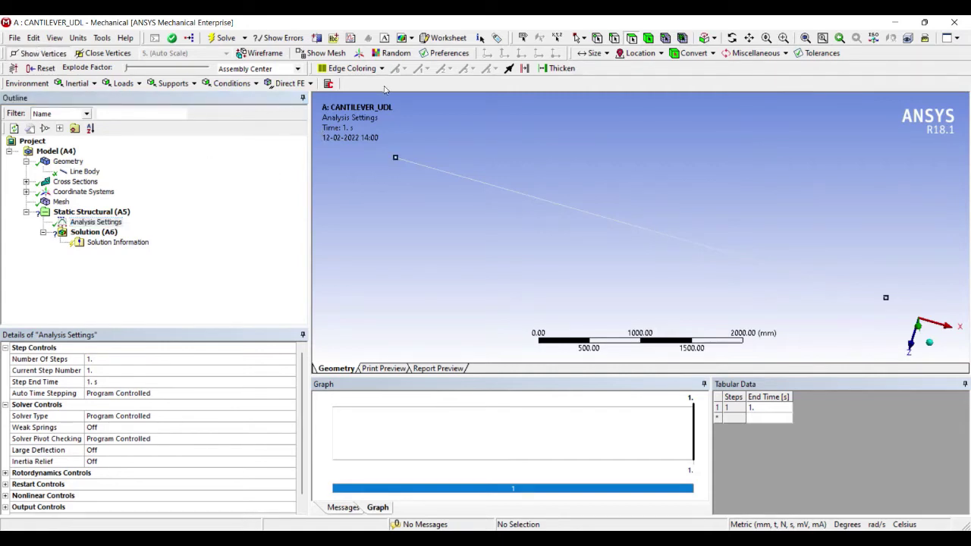
Apply a Fixed Support to the beam's end vertex at the origin
key(ctrl+p)
click(395, 157)
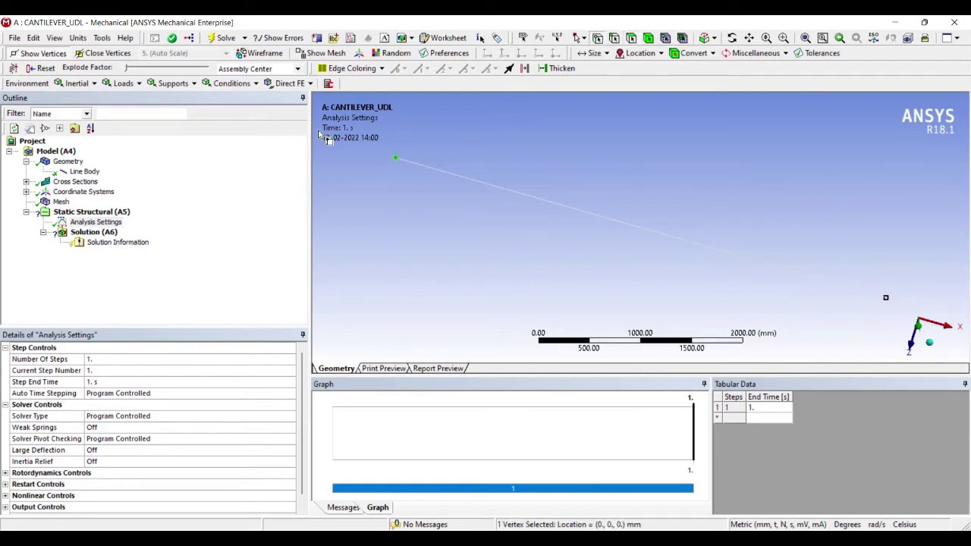
right_click(397, 159)
mouse_move(440, 167)
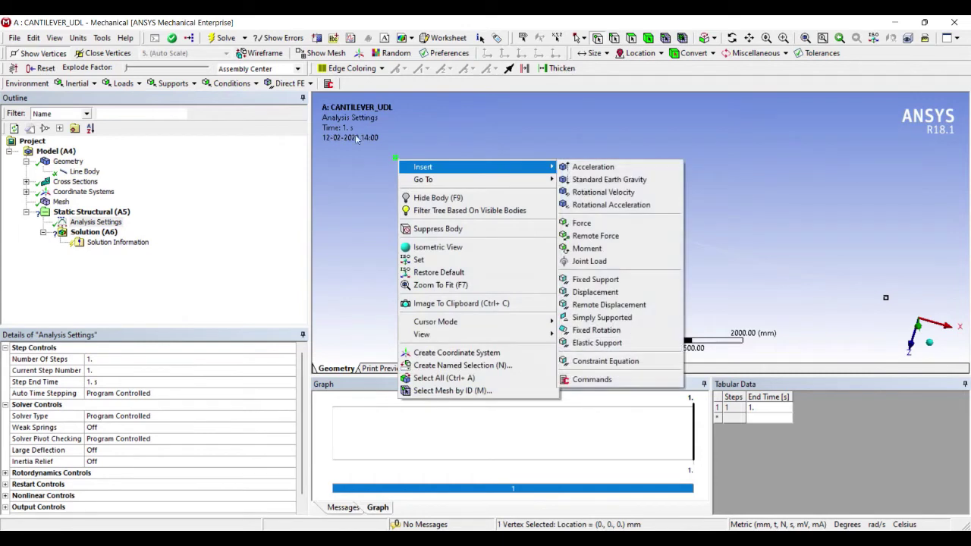
key(Down)
key(Down)
key(Down)
key(Down)
key(Down)
key(Down)
key(Down)
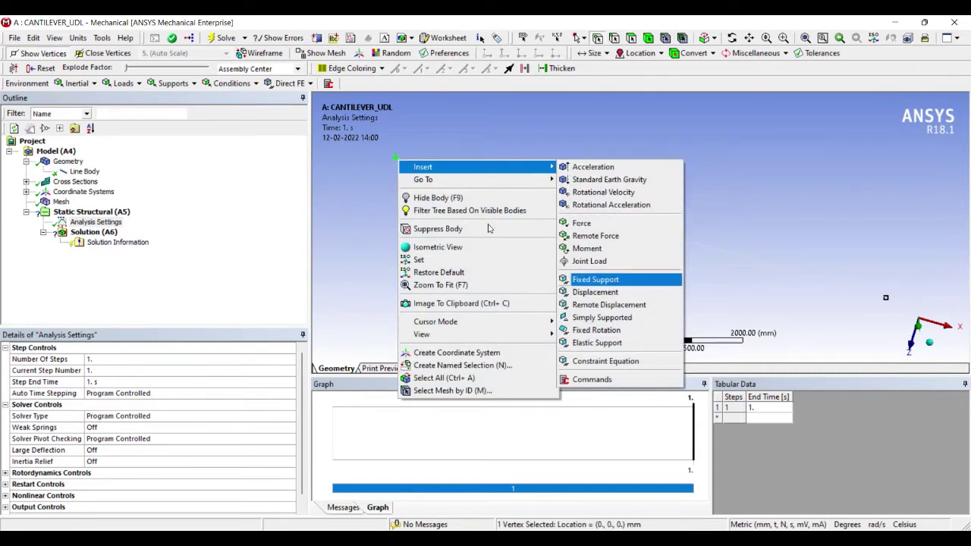
key(Return)
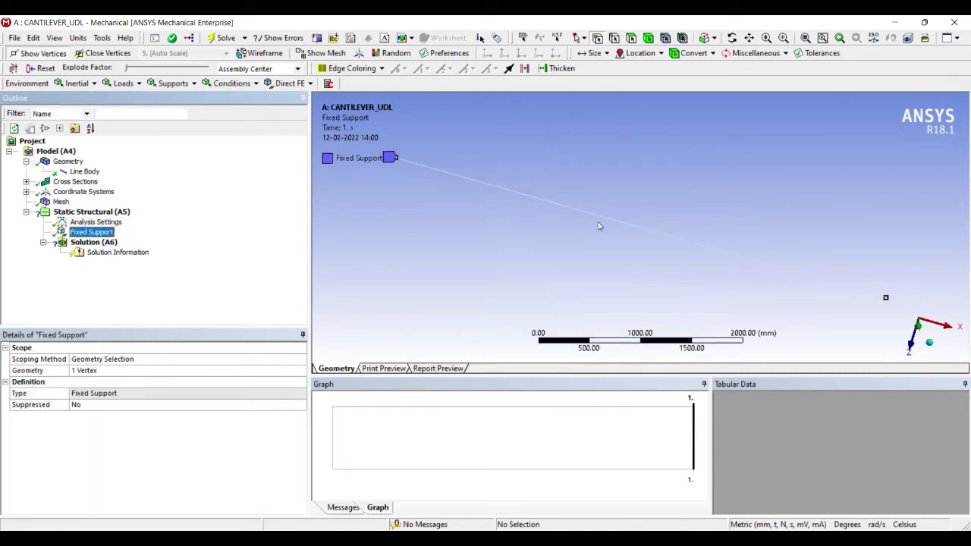
Apply a Force to the beam's edge and define it by Components
click(614, 37)
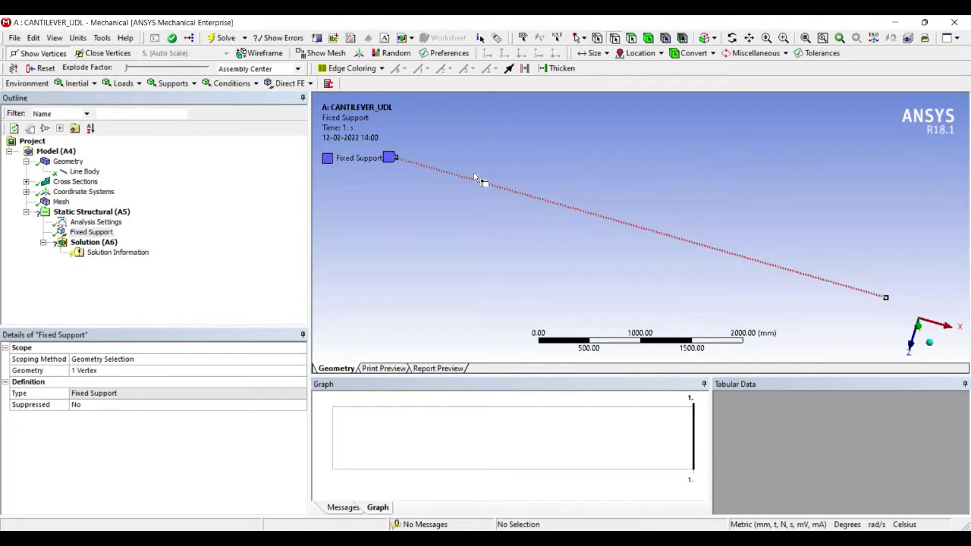
click(476, 178)
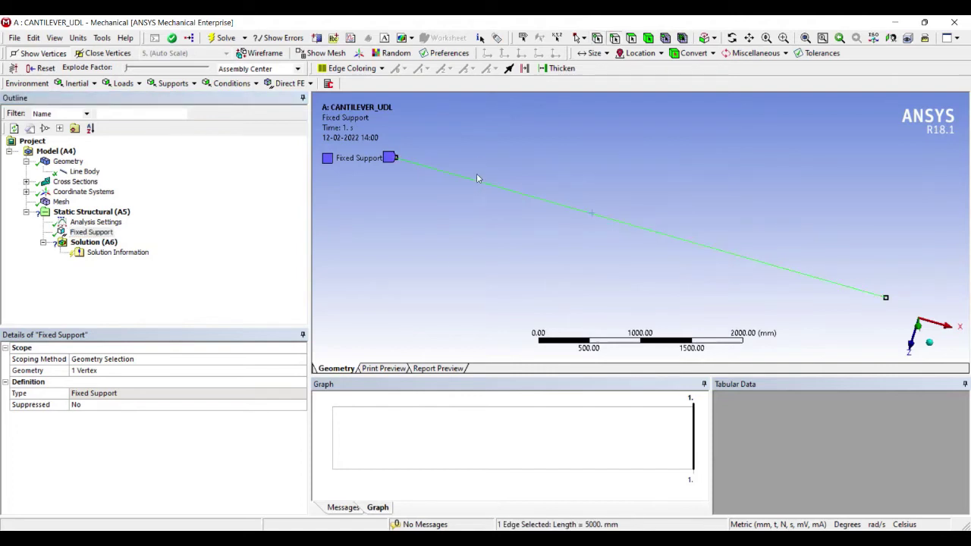
right_click(477, 174)
mouse_move(633, 221)
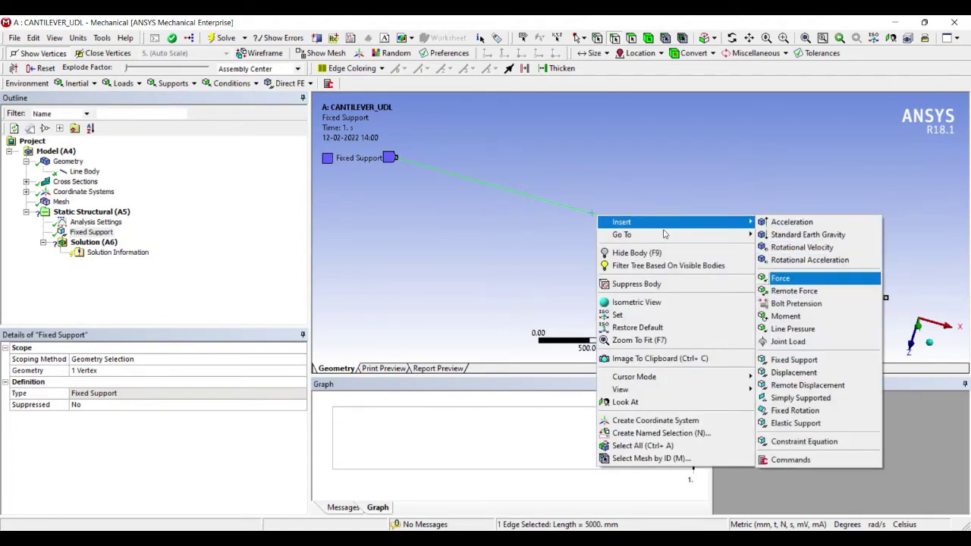
key(Return)
key(Up)
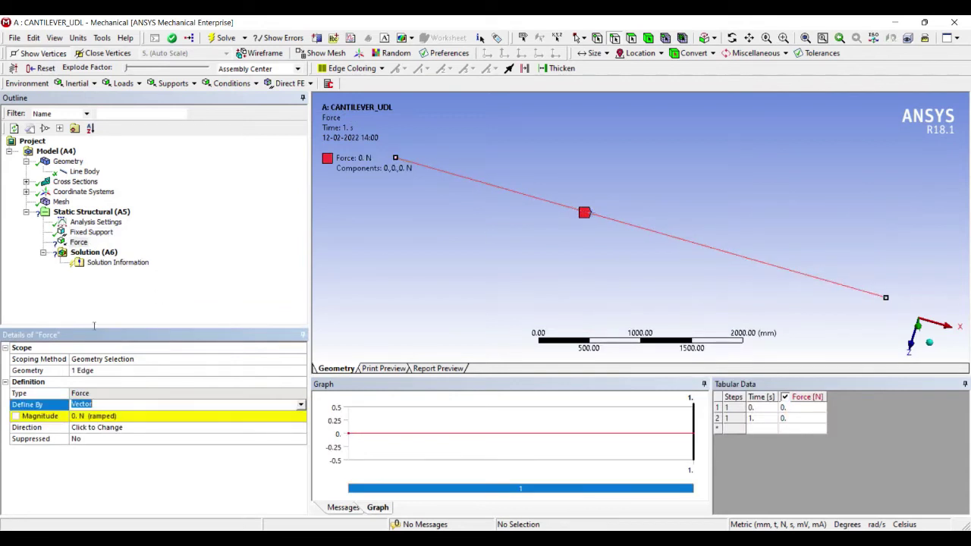
key(alt+Down)
key(Up)
key(Return)
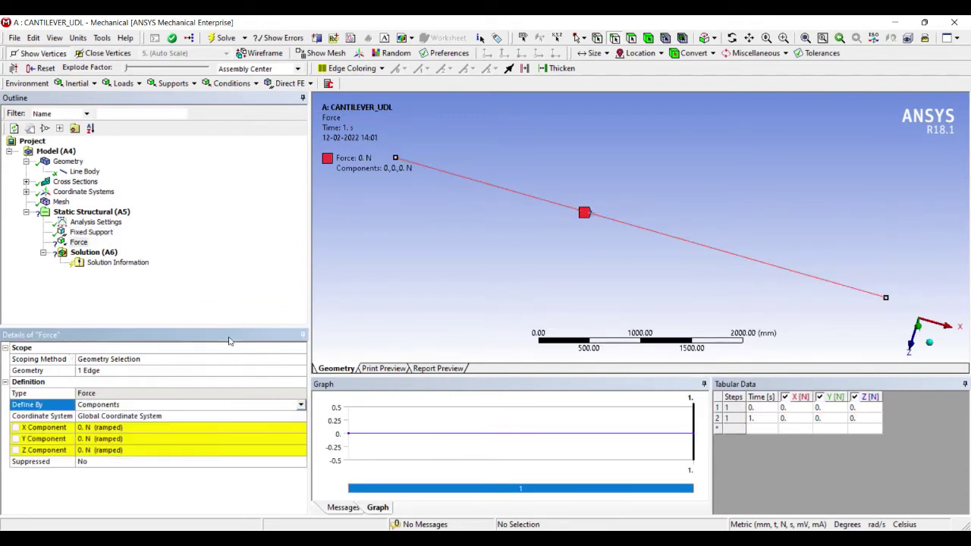
Set the force's Z Component to 300 N
key(Down)
key(Down)
key(Down)
key(Down)
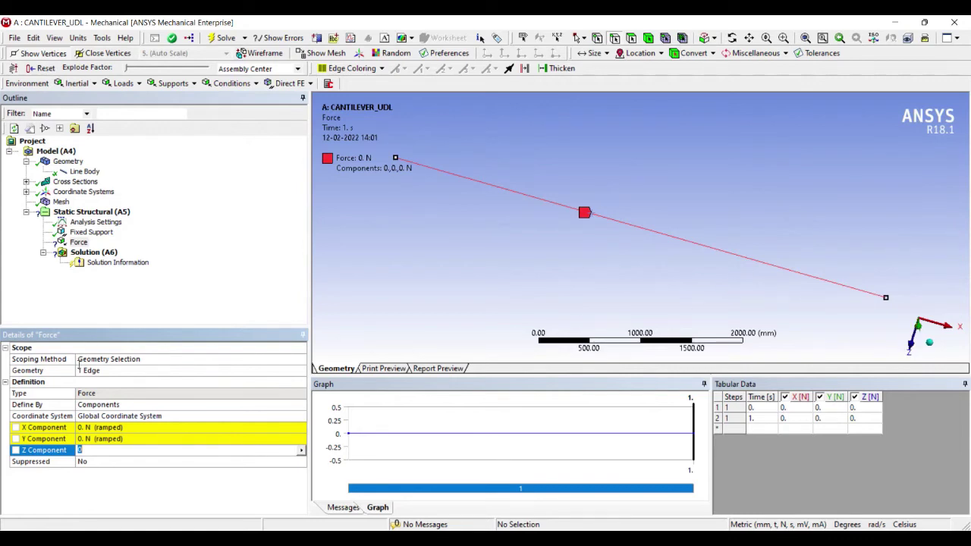
key(Return)
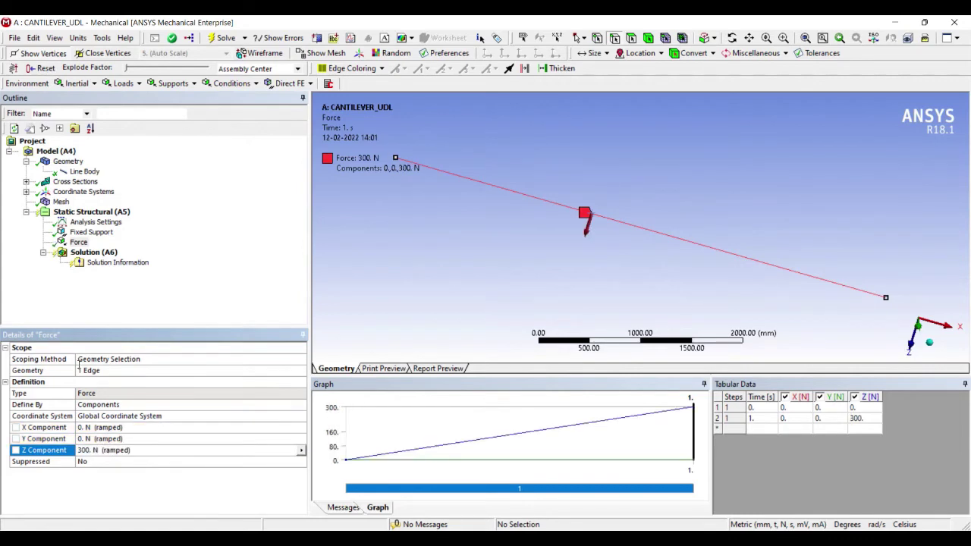
Review the meshed beam once more and solve the static structural analysis
click(61, 201)
scroll(454, 179, up, 2)
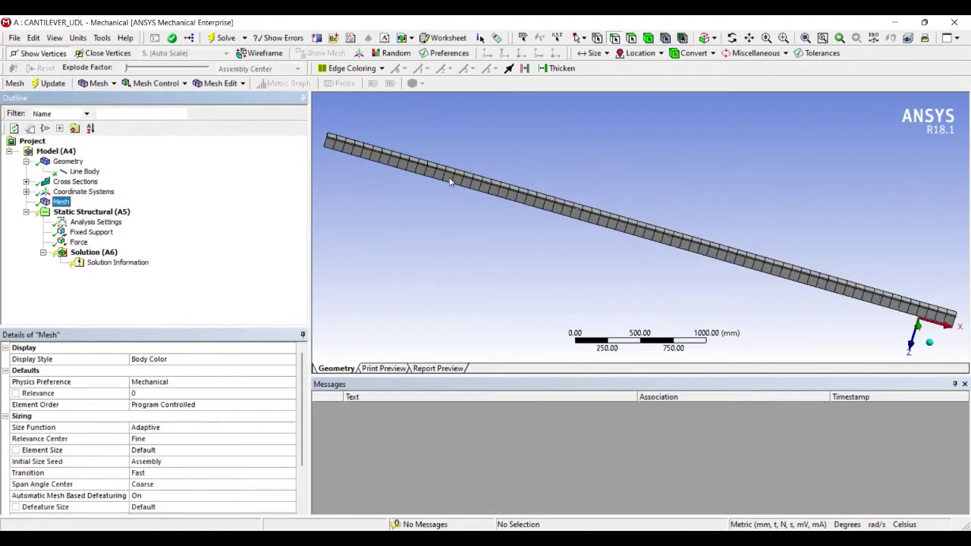
mouse_move(494, 188)
middle_down()
mouse_move(495, 174)
mouse_move(499, 189)
middle_up()
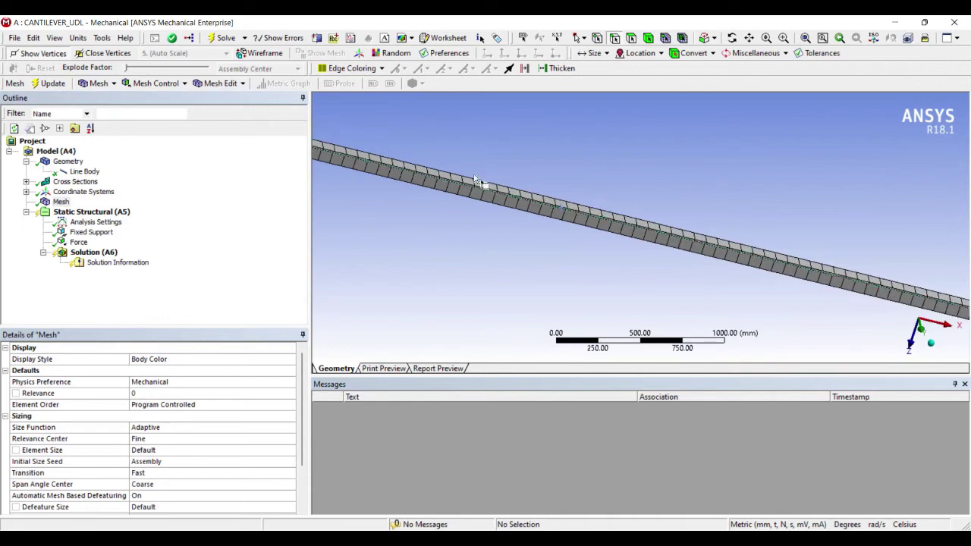
scroll(458, 221, down, 2)
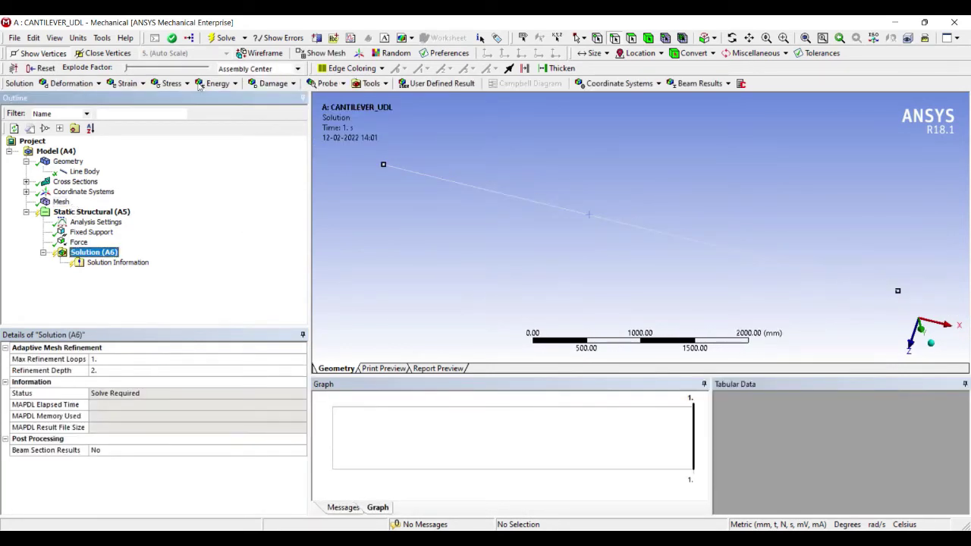
click(226, 38)
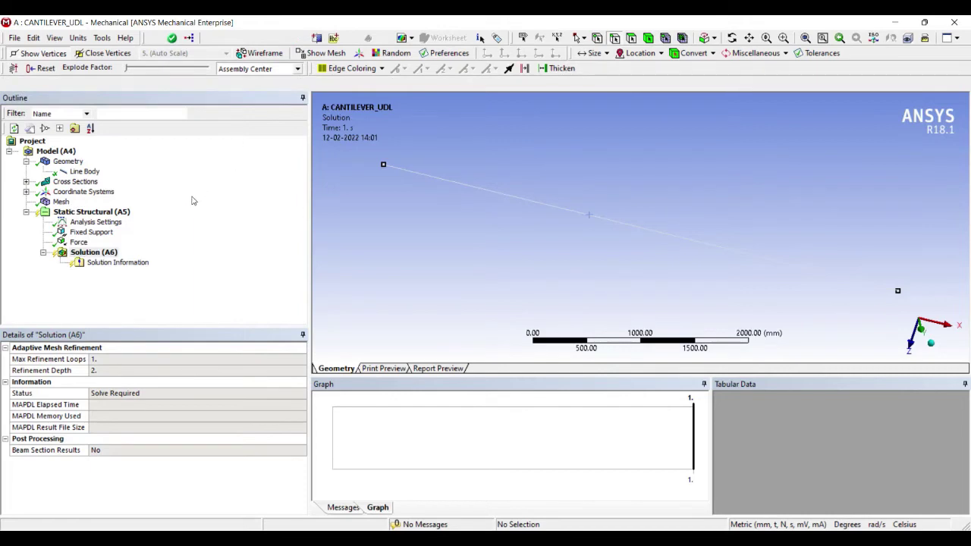
key(F5)
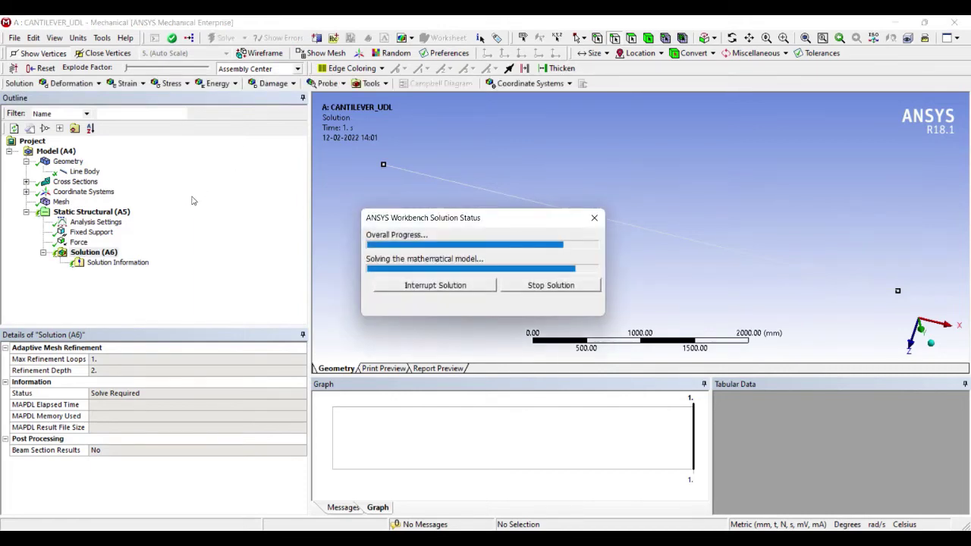
Add a Directional Deformation result for all bodies to the Solution and set its orientation axis
right_click(100, 253)
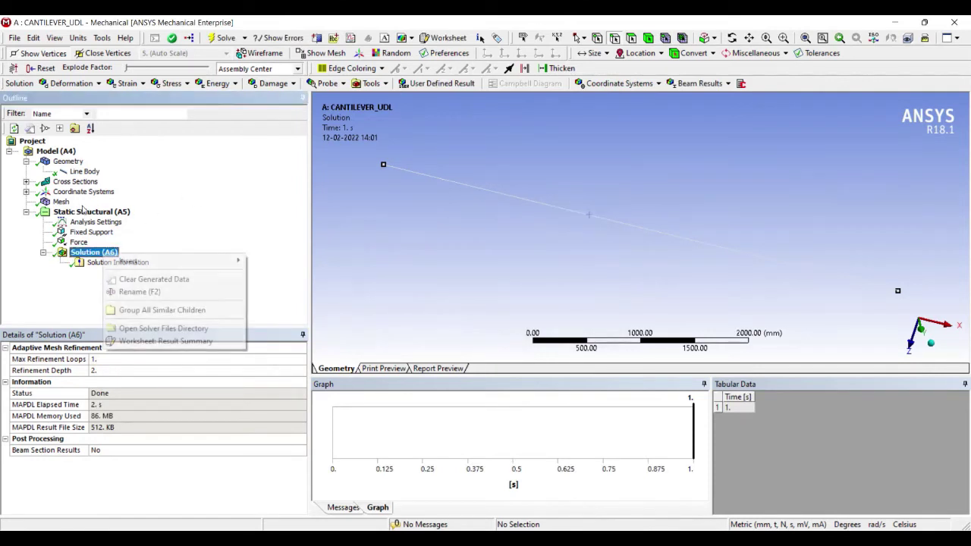
mouse_move(152, 261)
mouse_move(262, 261)
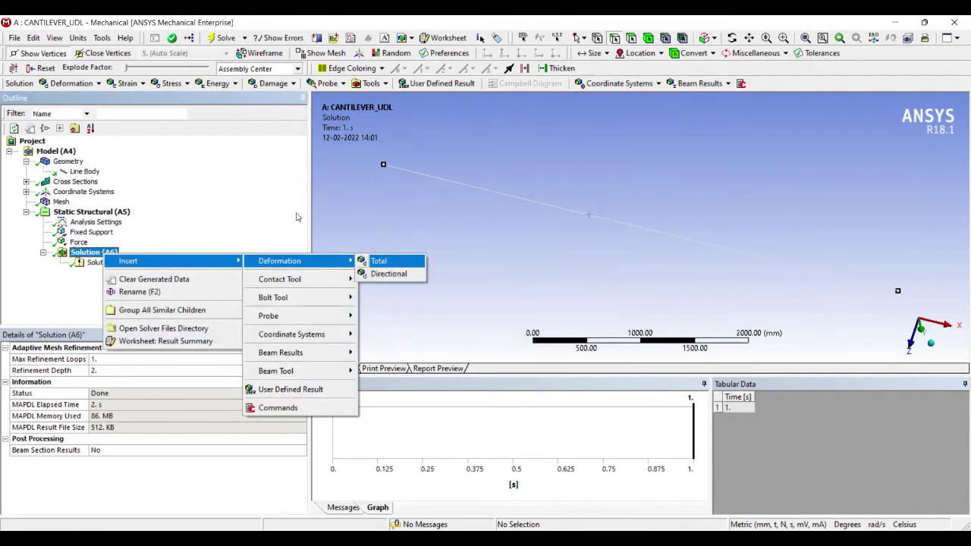
click(383, 274)
click(184, 404)
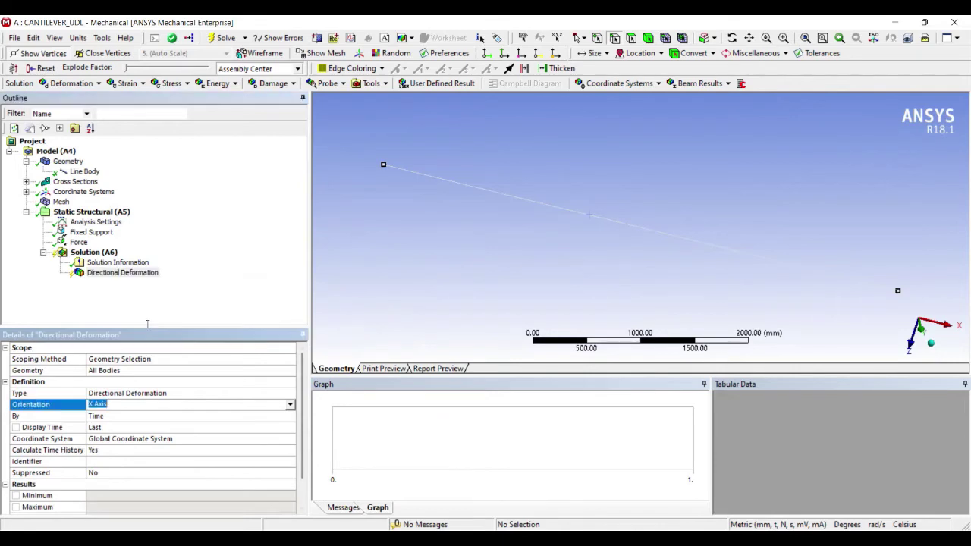
click(190, 404)
click(190, 432)
Add a Force Reaction probe to the Solution and assign it to the Fixed Support boundary condition
right_click(97, 253)
mouse_move(166, 263)
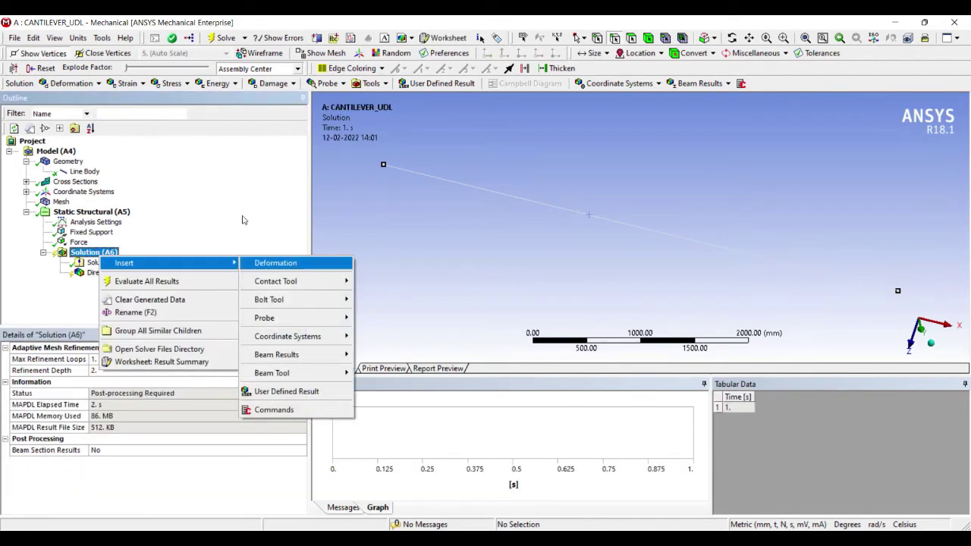
mouse_move(334, 318)
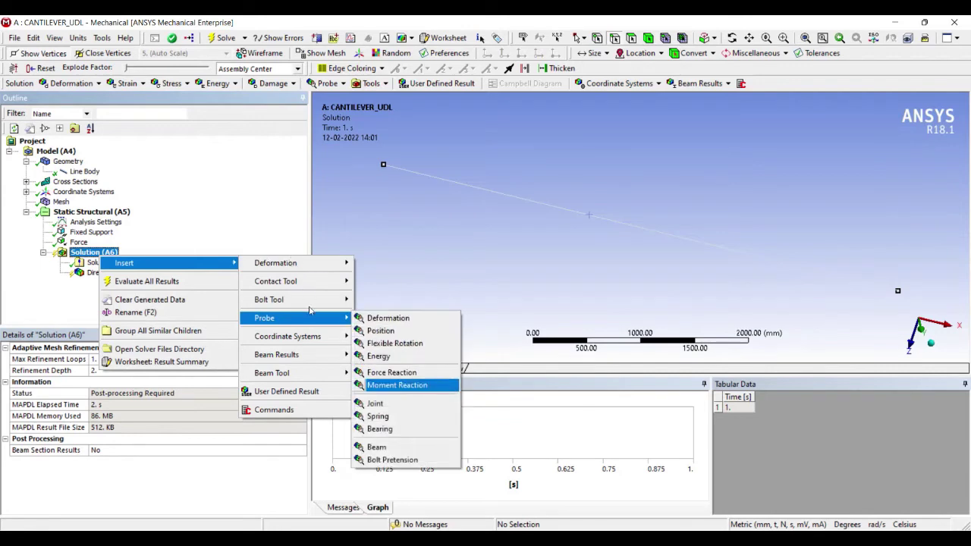
key(Up)
key(Up)
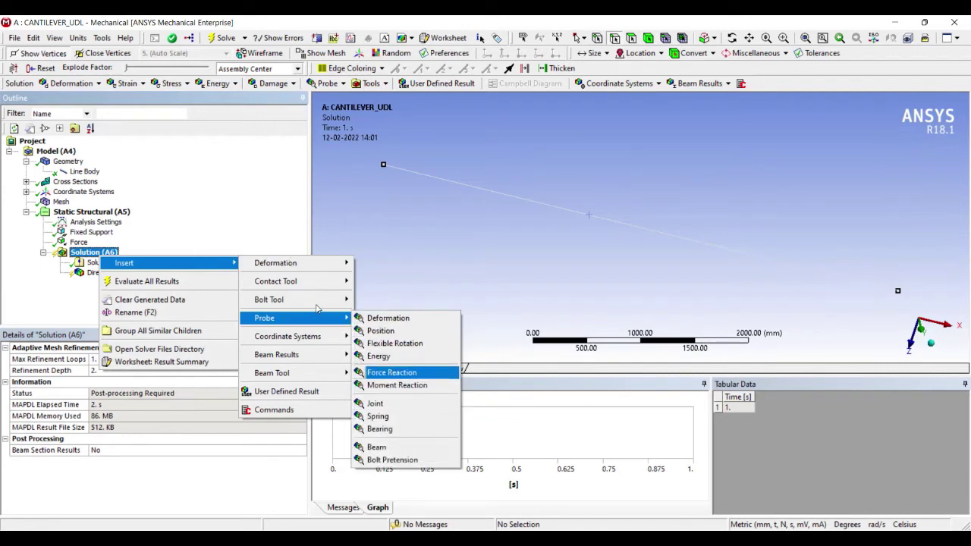
key(Return)
click(102, 391)
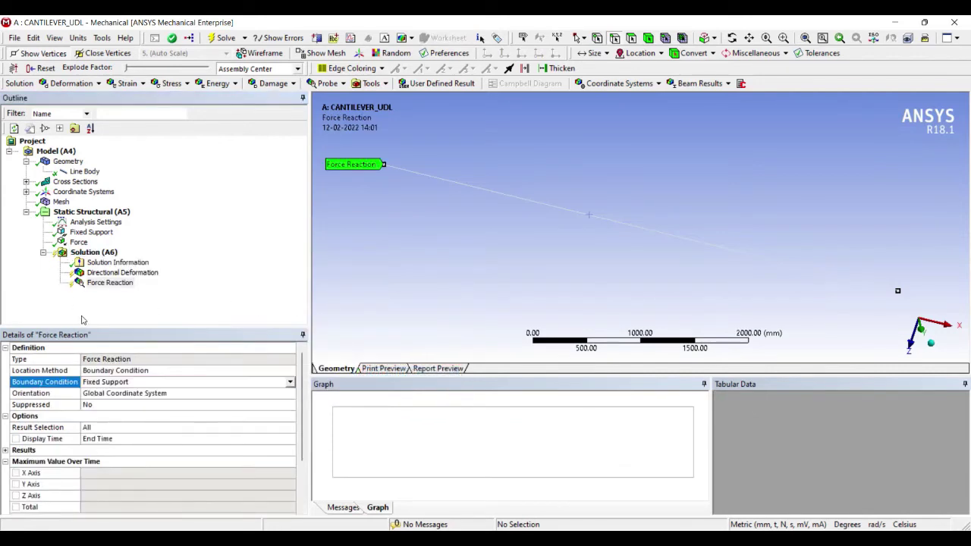
Add a Moment Reaction probe to the Solution and assign it to the Fixed Support boundary condition
click(106, 253)
key(shift+F10)
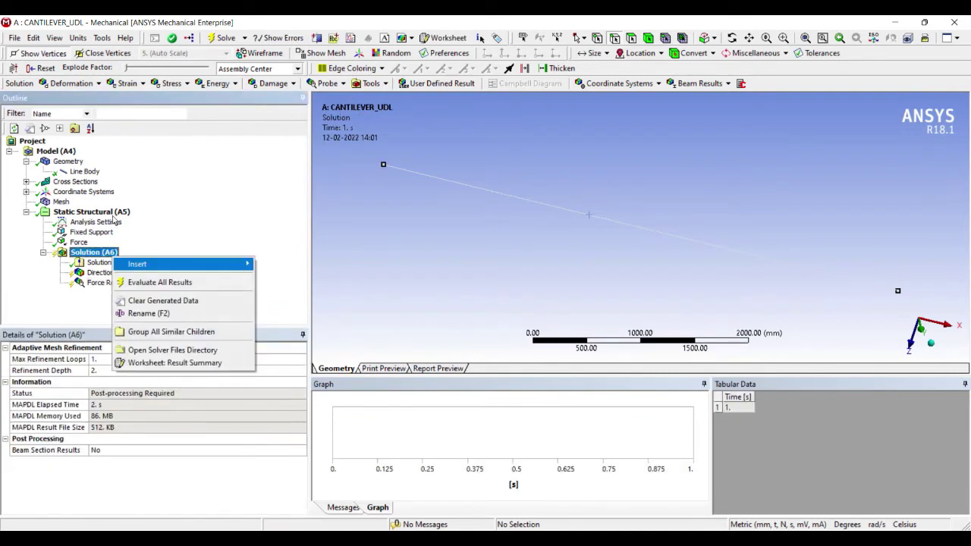
key(Right)
key(Down)
key(Down)
key(Down)
key(Right)
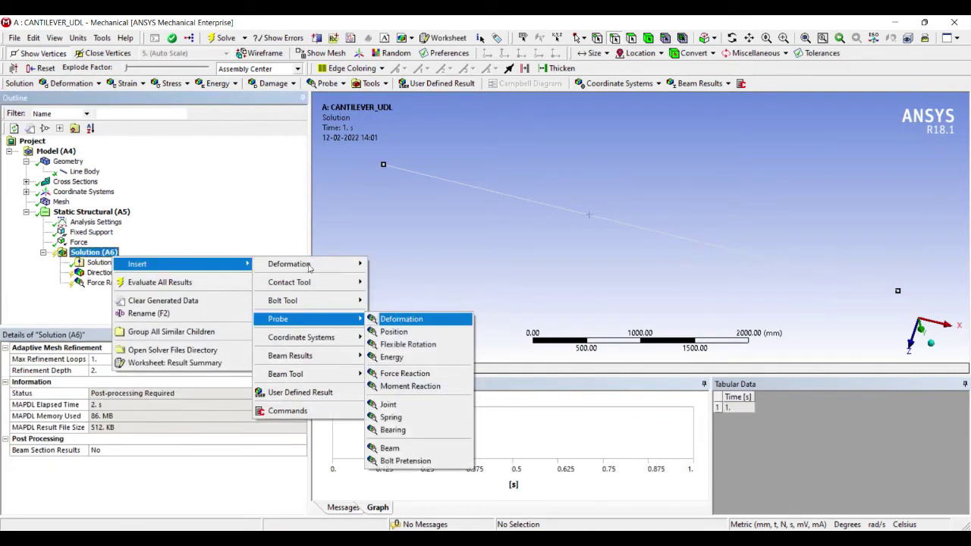
key(Down)
key(Down)
key(Down)
key(Down)
key(Down)
key(Return)
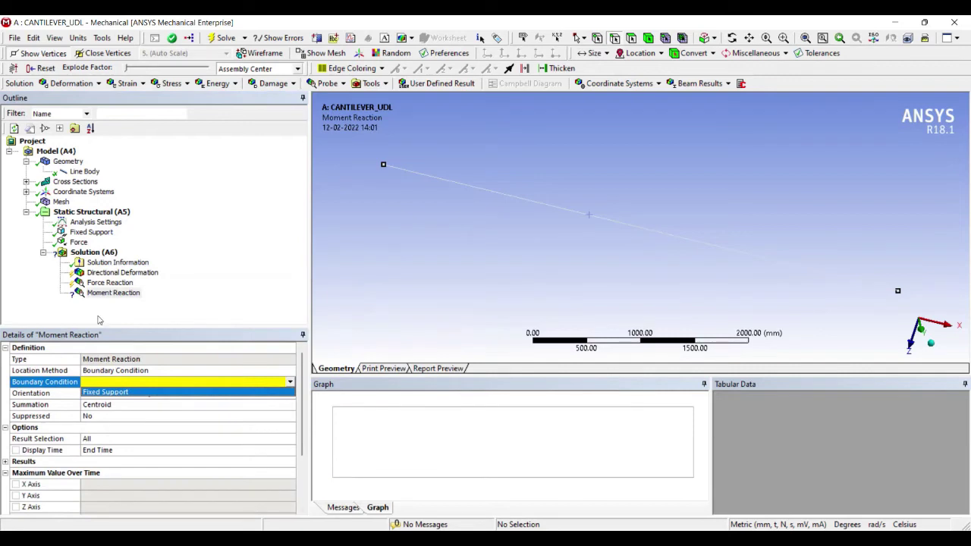
key(Return)
Add a Beam Tool to the Solution and expand it to list its stress results
key(Up)
key(Up)
key(Up)
key(Up)
key(shift+F10)
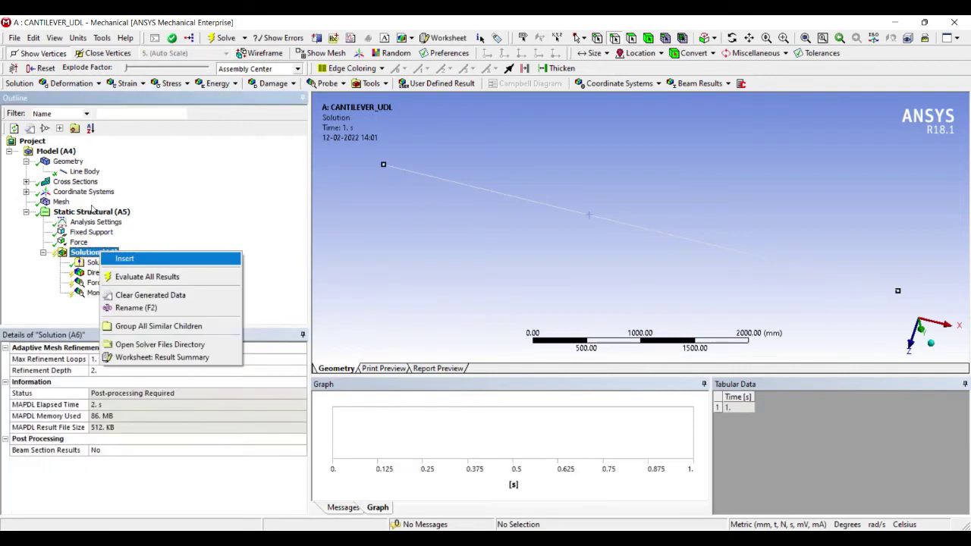
key(Right)
key(Down)
key(Down)
key(Down)
key(Down)
key(Down)
key(Down)
key(Right)
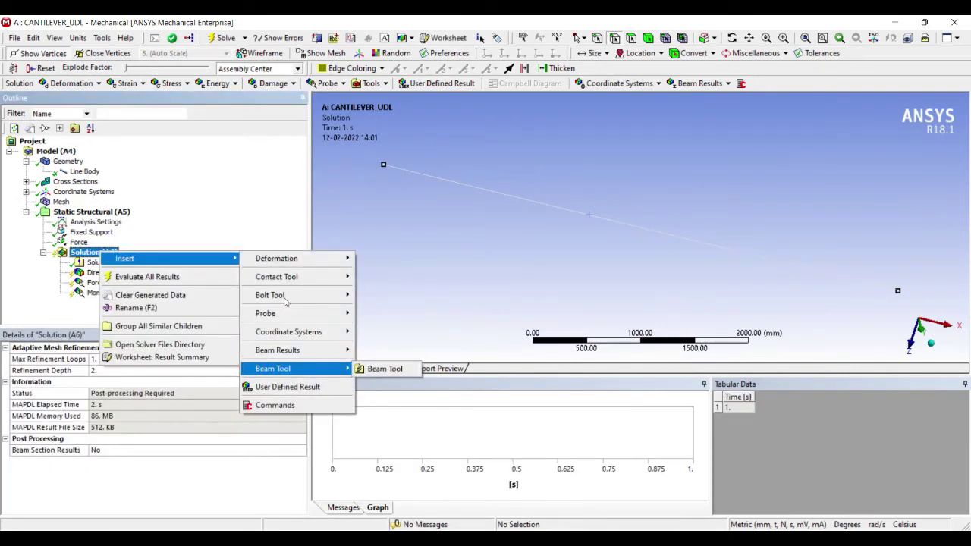
key(Return)
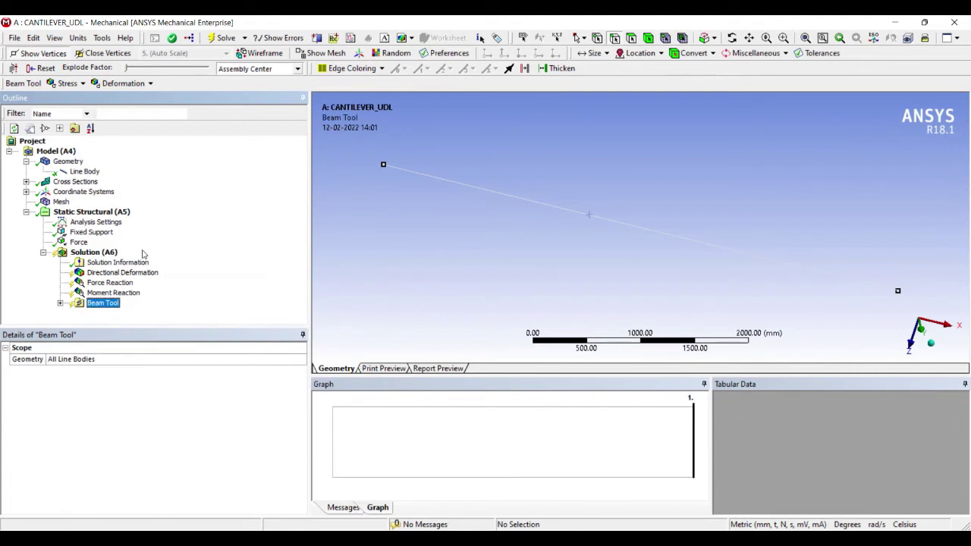
key(Right)
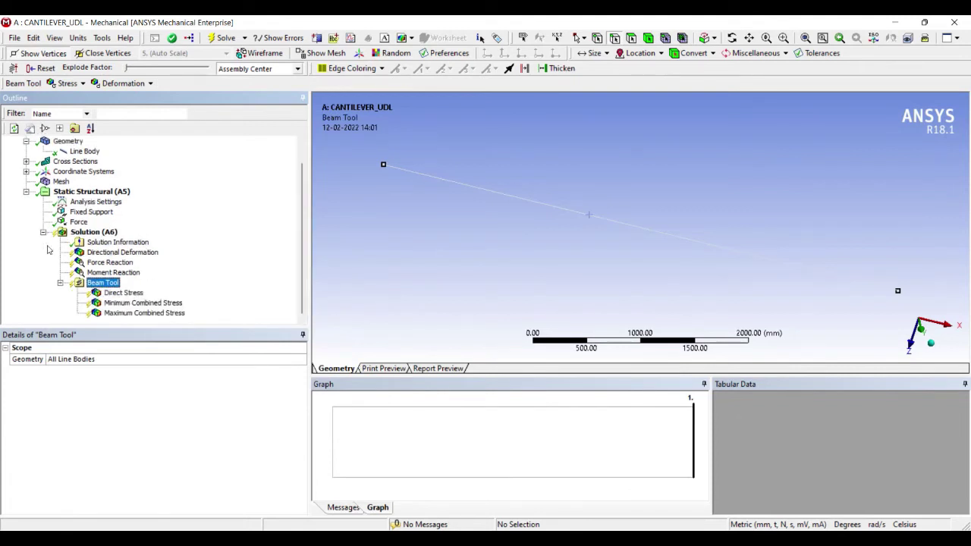
Evaluate all results of the Solution
click(93, 232)
key(shift+F10)
key(Down)
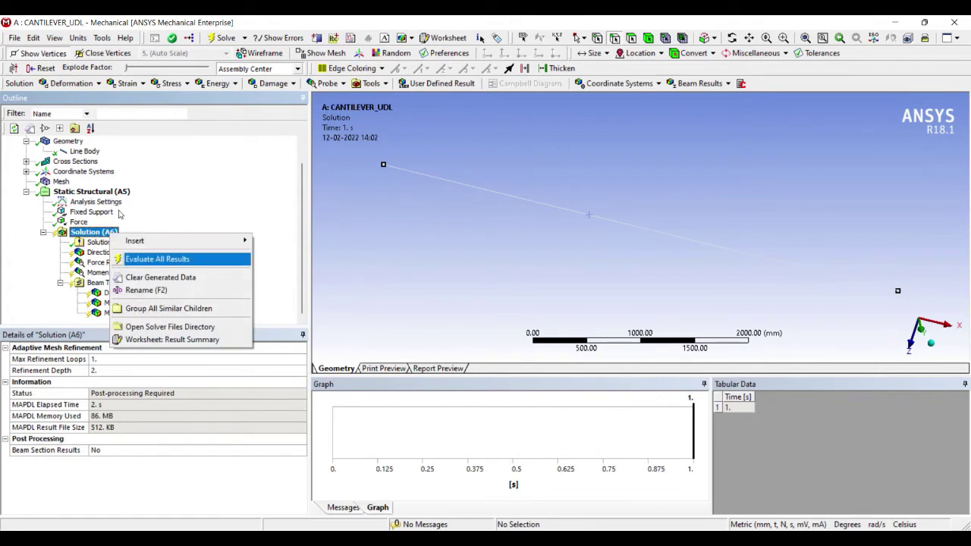
key(Return)
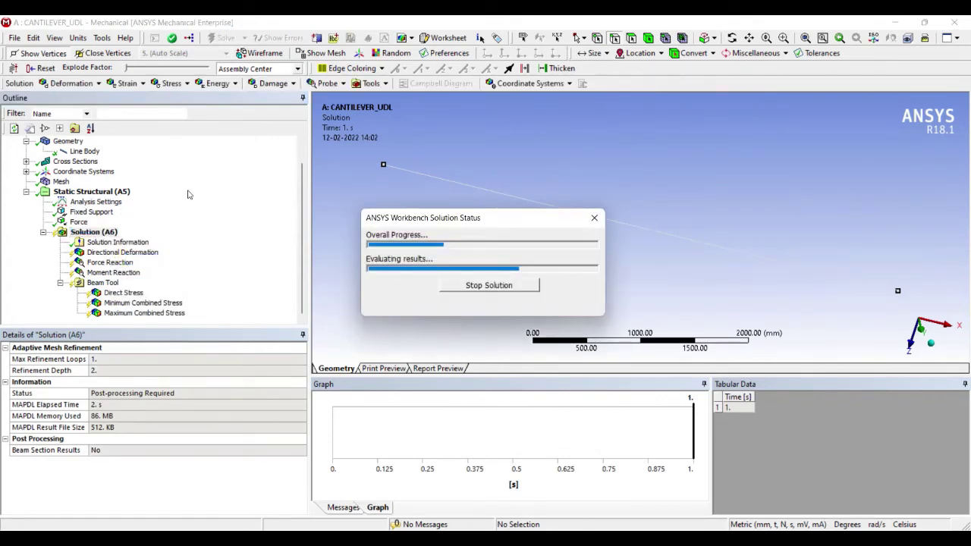
Display the Directional Deformation result, play its animation and stop it
key(Down)
key(Down)
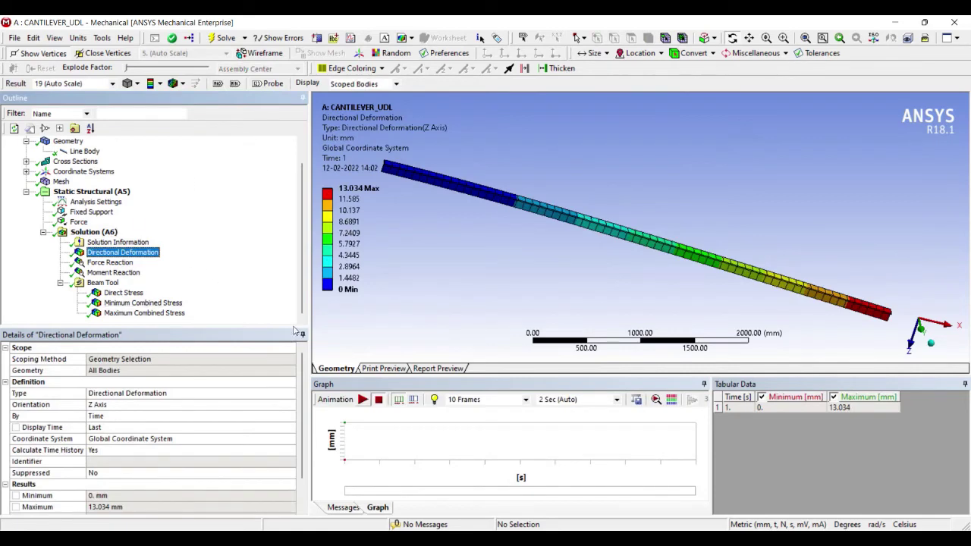
click(363, 399)
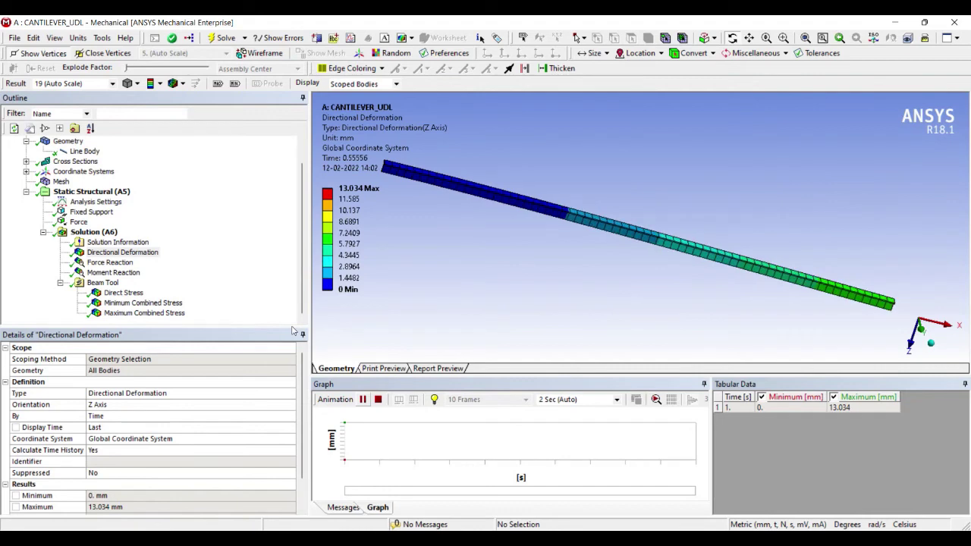
click(378, 399)
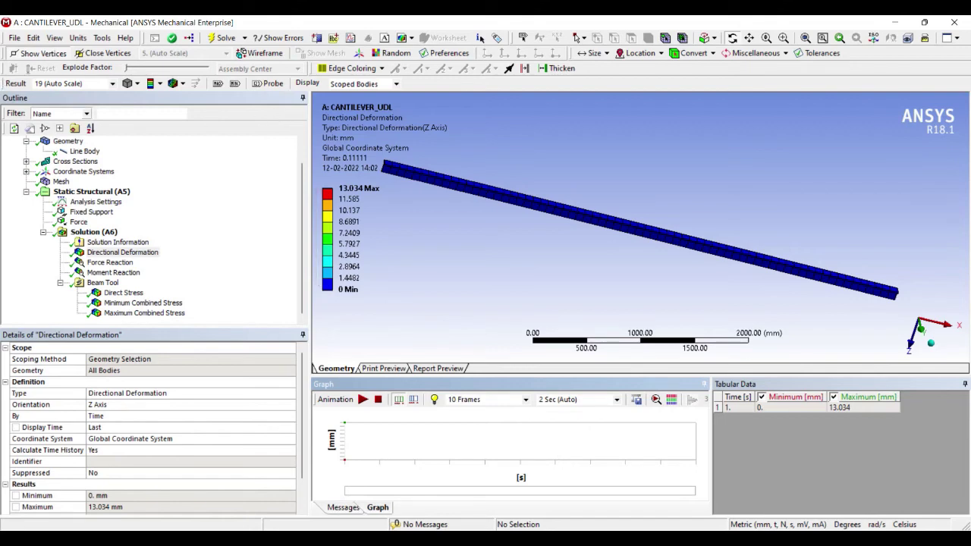
Switch the unit system to Metric (m, kg, N, s, V, A) and replay the directional deformation animation
click(78, 38)
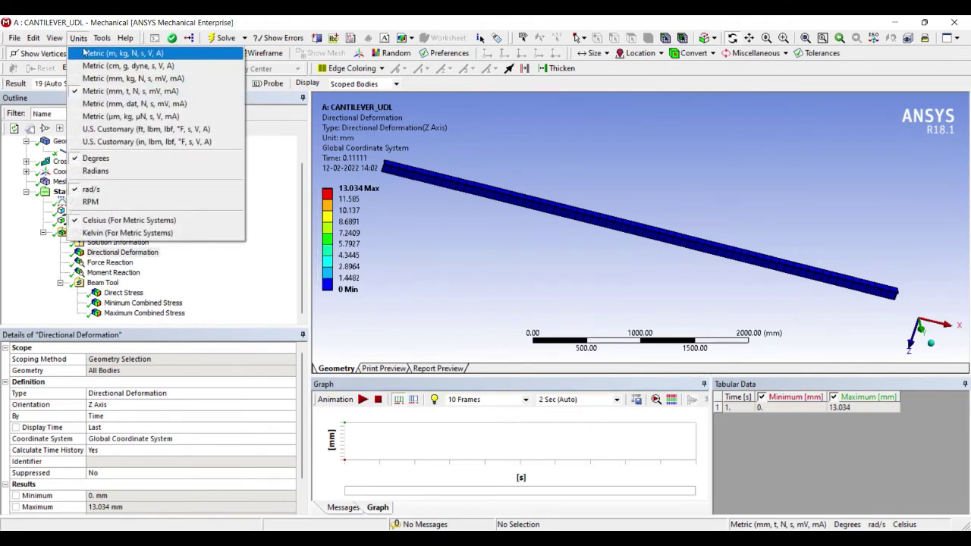
click(84, 53)
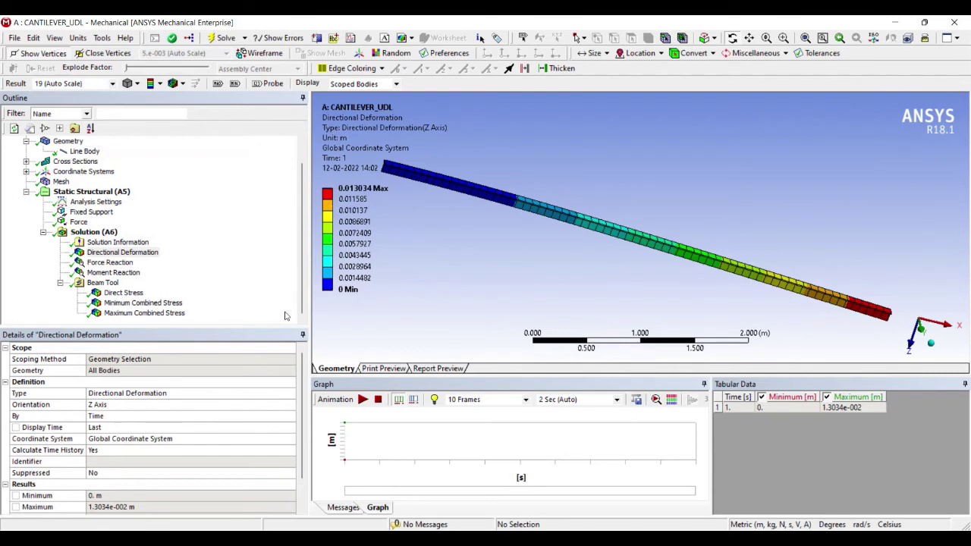
click(363, 399)
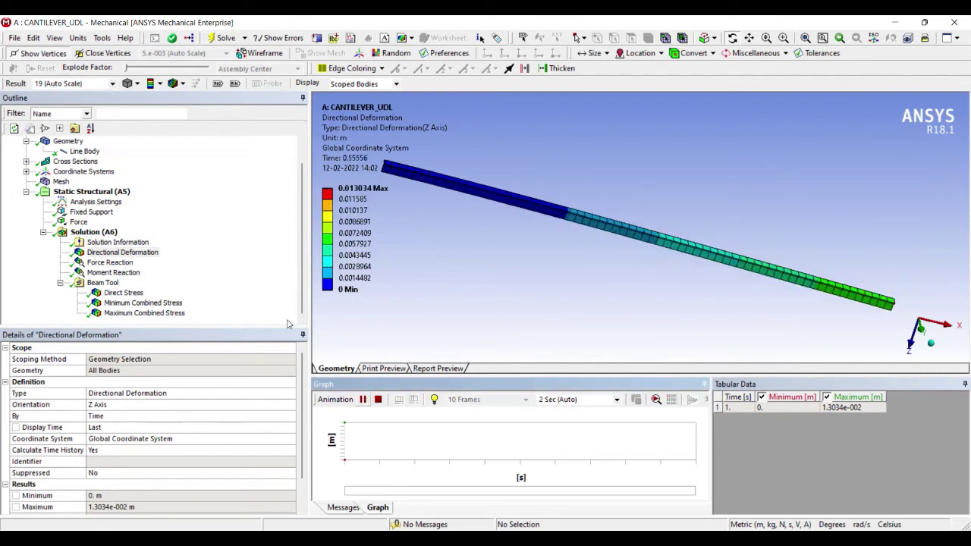
click(362, 399)
Examine the Force Reaction and Moment Reaction probe results, including all their tabulated components
click(110, 263)
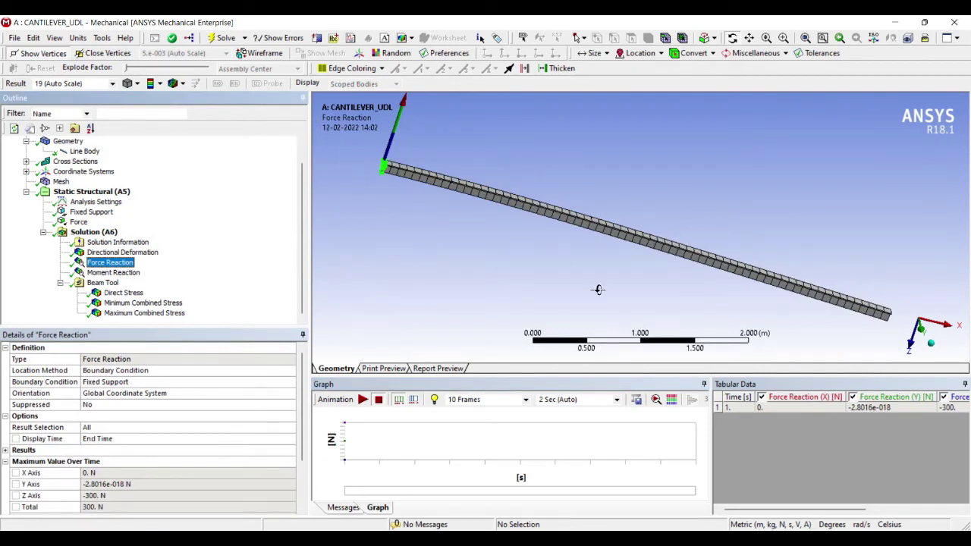
drag(800, 509, 857, 509)
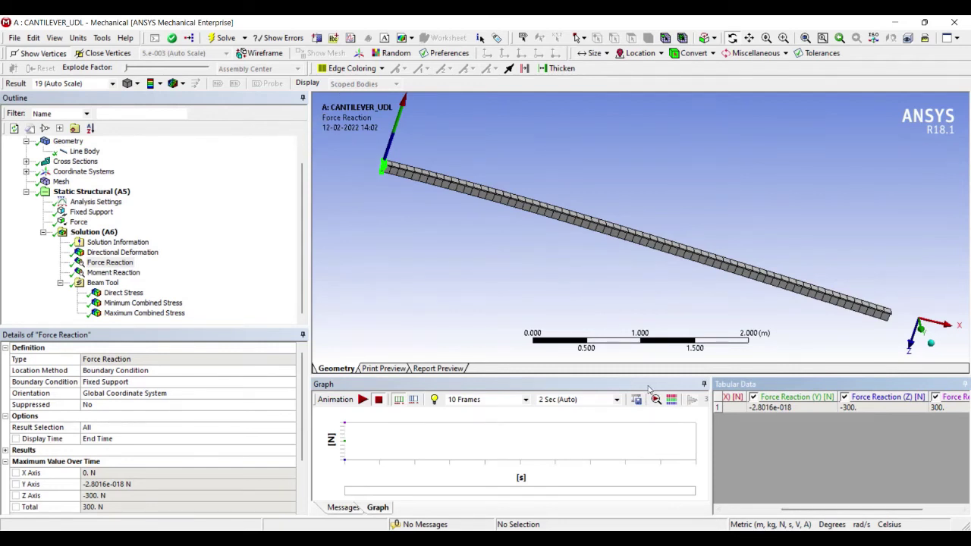
drag(815, 509, 836, 509)
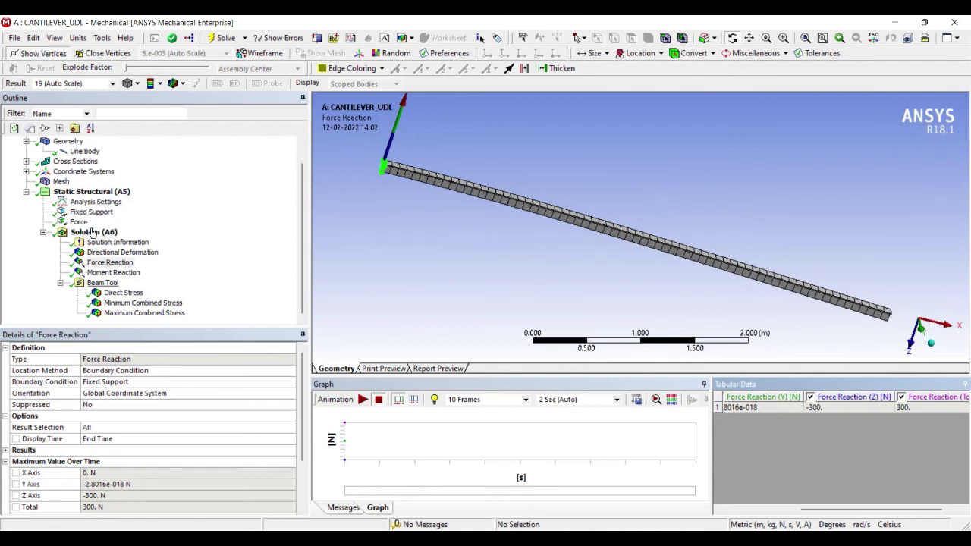
click(113, 272)
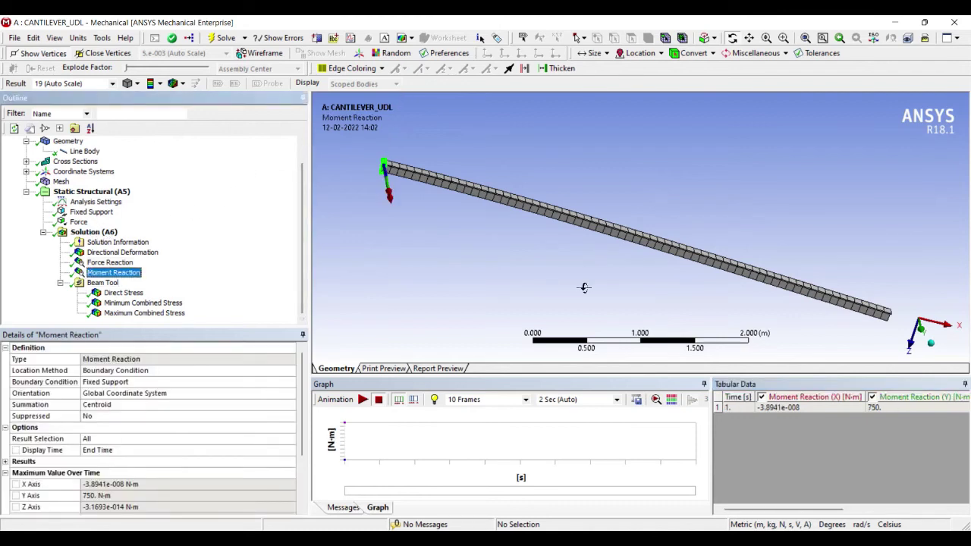
drag(789, 509, 869, 509)
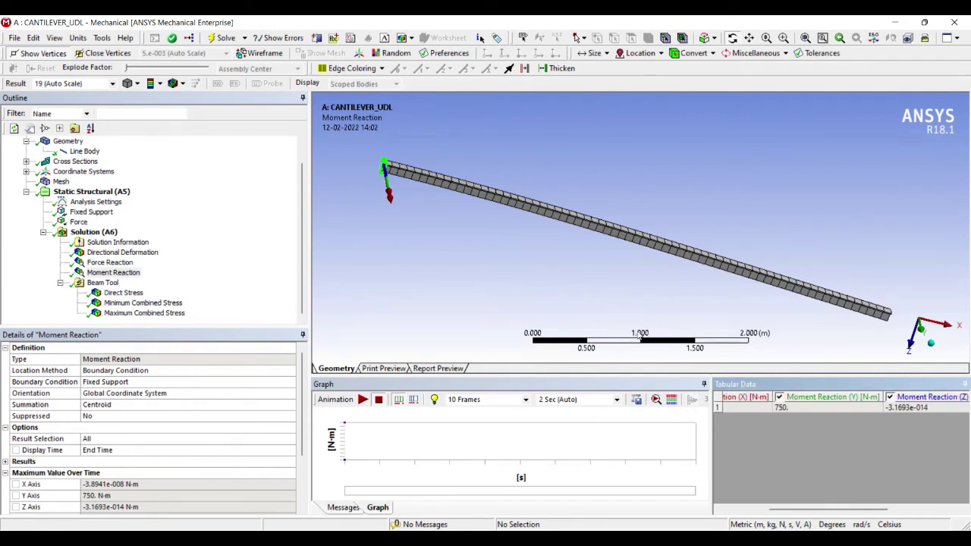
Inspect the Minimum and Maximum Combined Stress plots of the Beam Tool and animate the maximum one
click(143, 303)
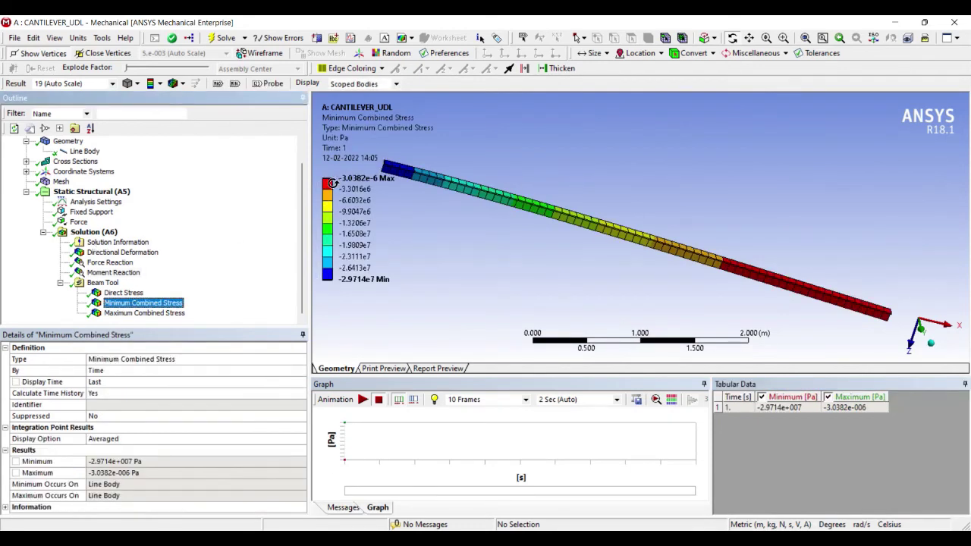
scroll(338, 190, down, 2)
click(144, 313)
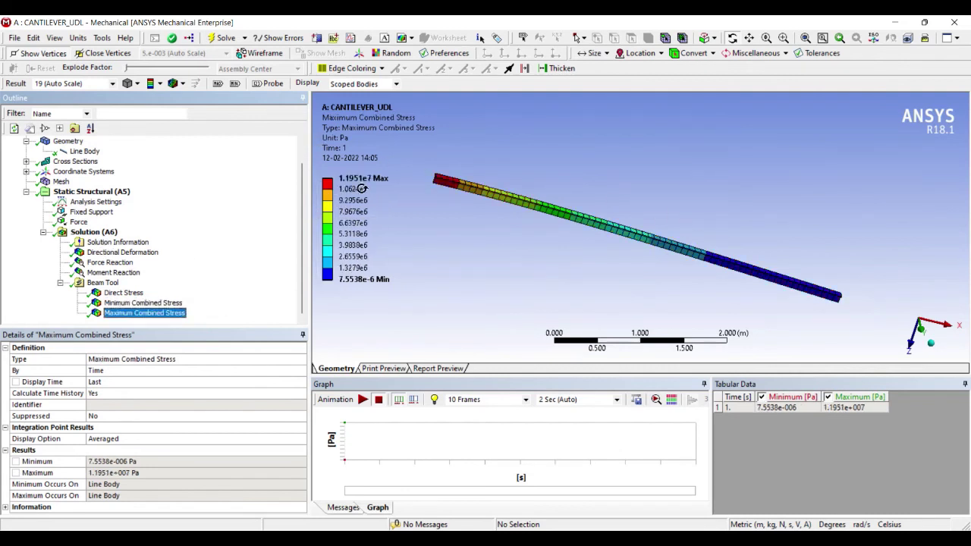
click(363, 399)
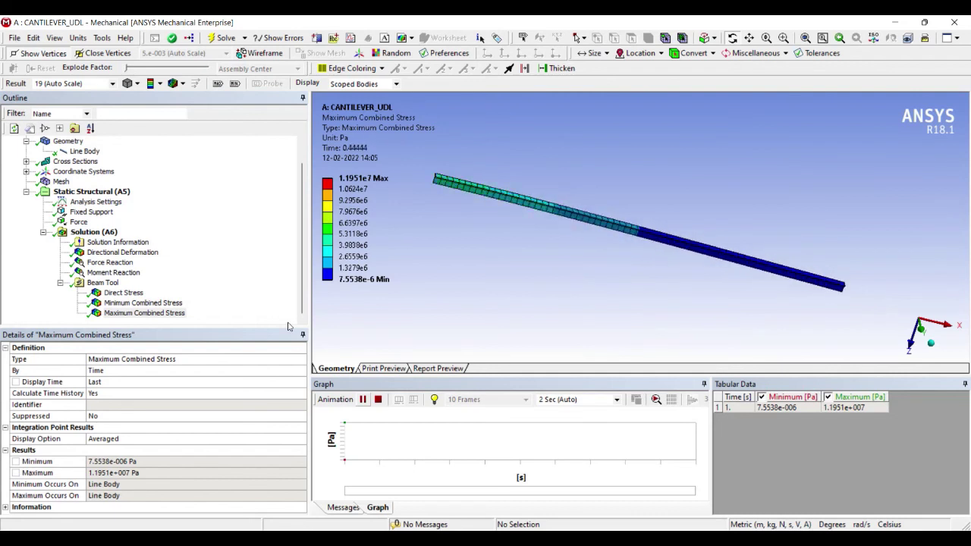
key(space)
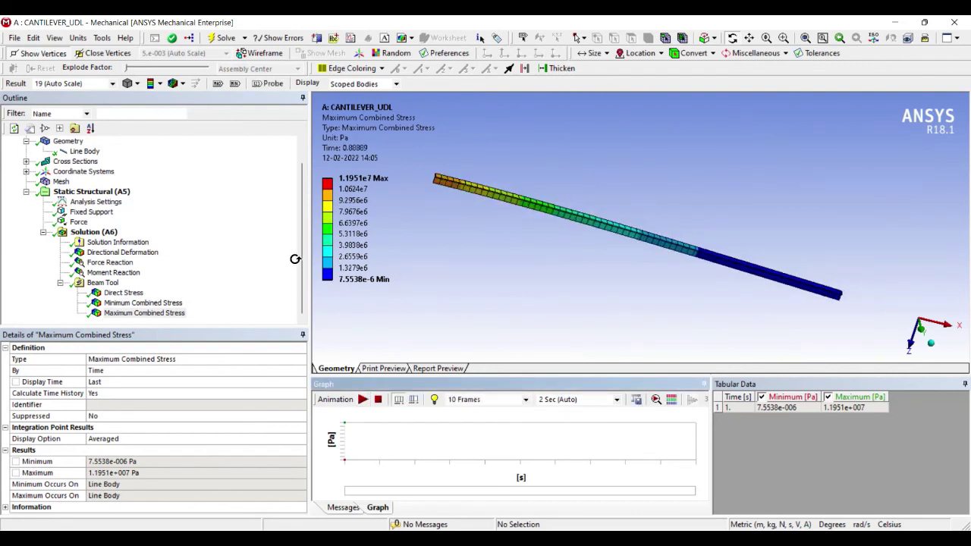